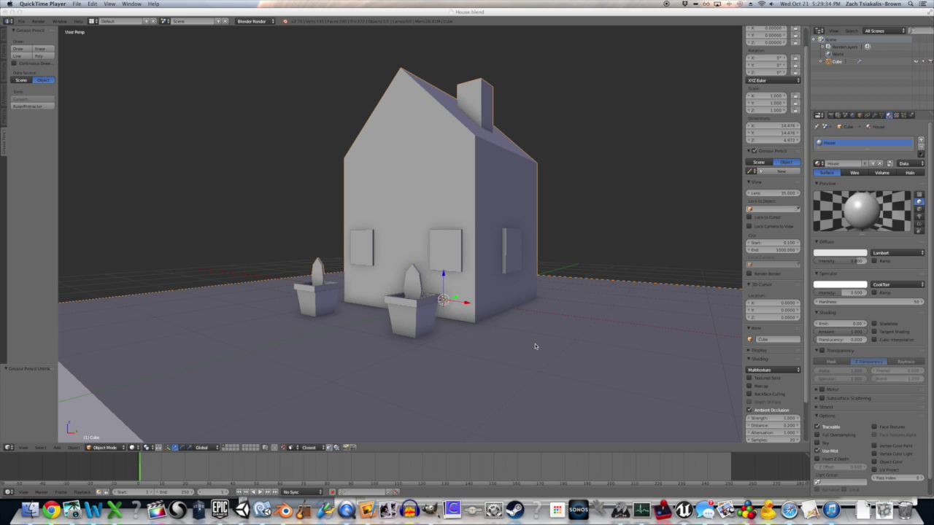
Examine the house model, its flower pots and the surrounding sloped ground from several sides
click(471, 316)
middle_drag(455, 160, 380, 232)
scroll(486, 287, down, 10)
scroll(486, 286, down, 2)
scroll(486, 286, up, 6)
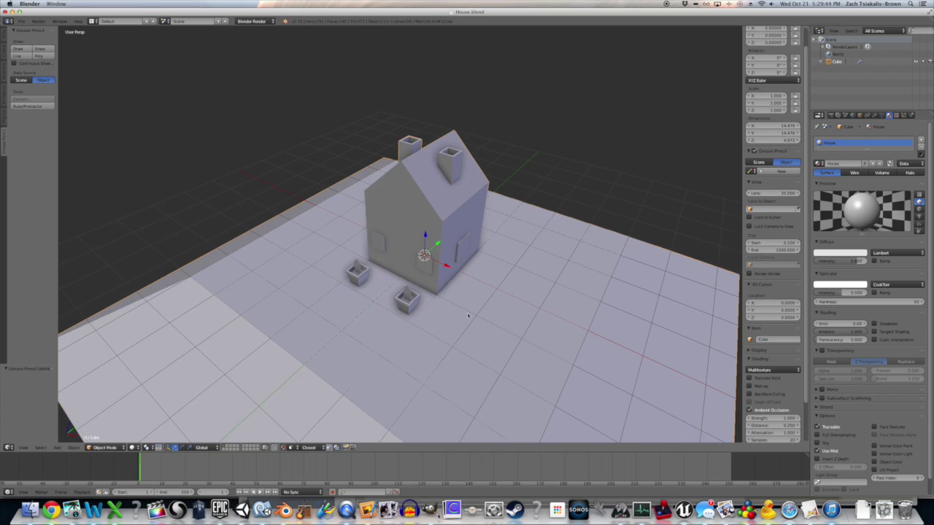
middle_drag(473, 368, 621, 366)
middle_drag(540, 352, 482, 318)
middle_drag(493, 363, 489, 334)
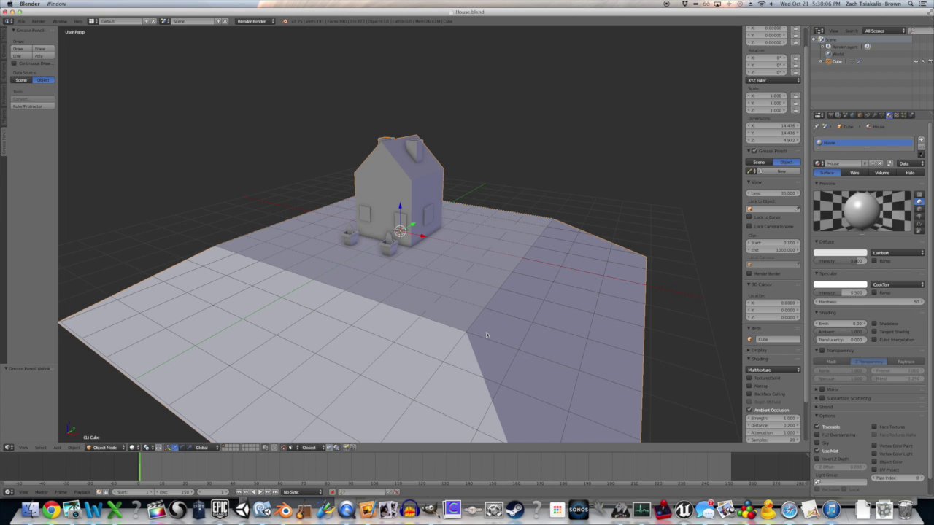
middle_drag(402, 296, 444, 299)
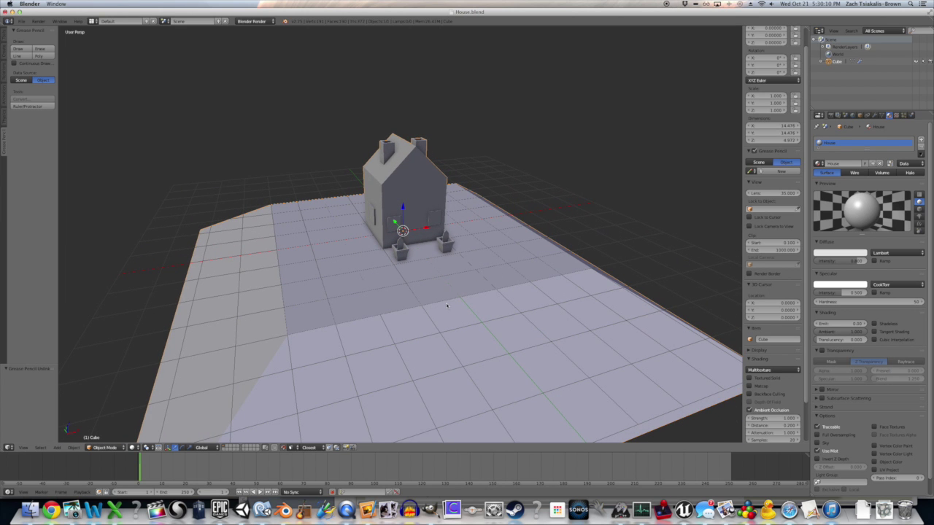
middle_drag(528, 289, 477, 283)
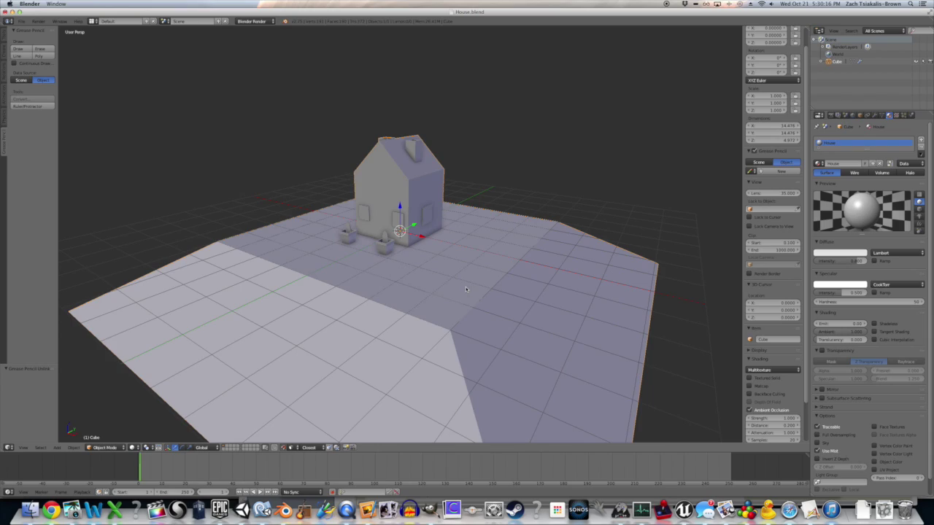
middle_drag(489, 305, 650, 158)
middle_drag(611, 231, 602, 205)
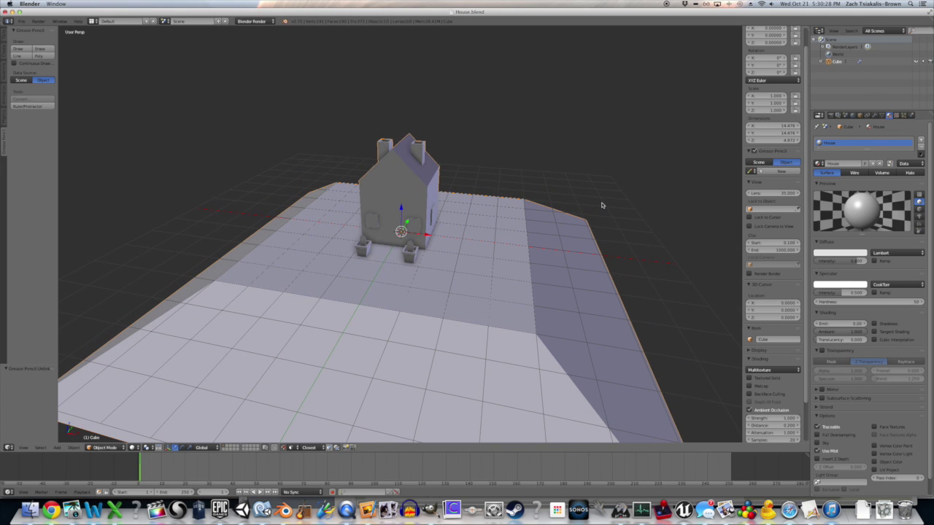
Create Grease Pencil data with a new layer on the house object and set its stroke colour to lime green
click(776, 172)
click(797, 180)
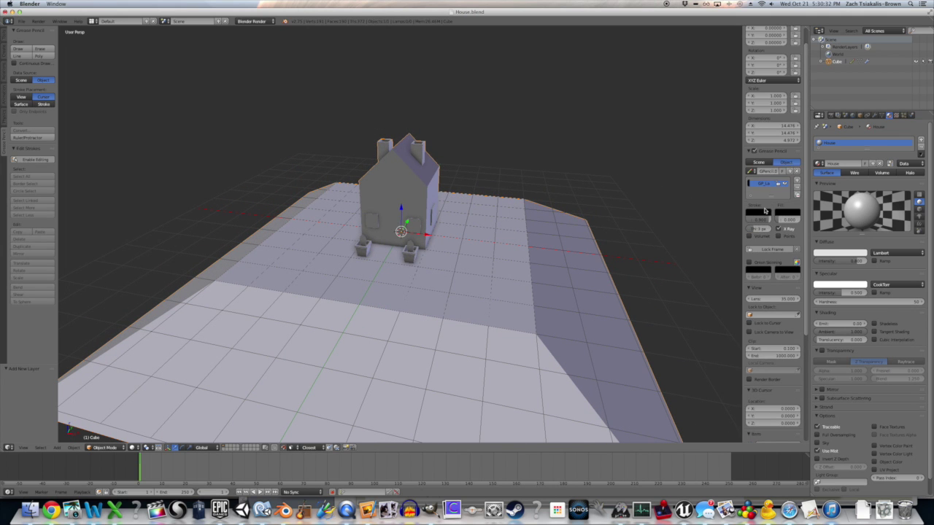
click(759, 211)
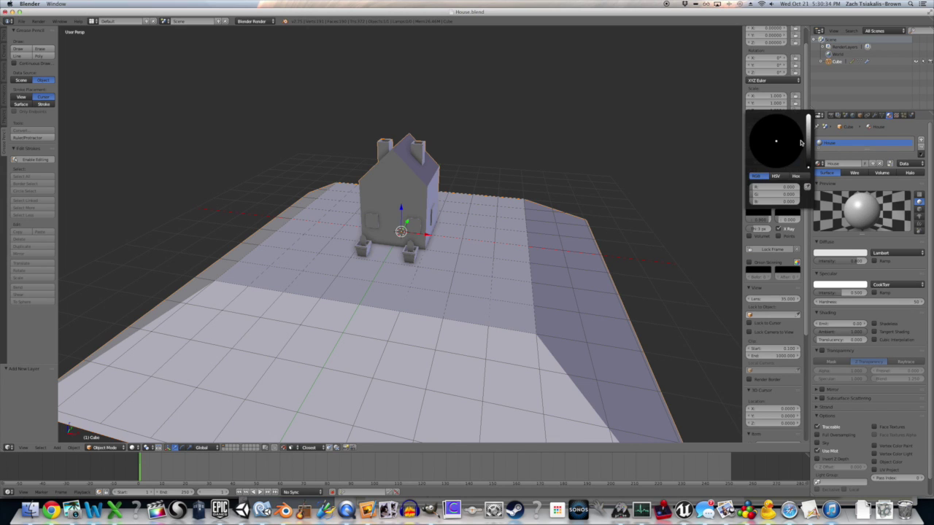
drag(800, 142, 761, 143)
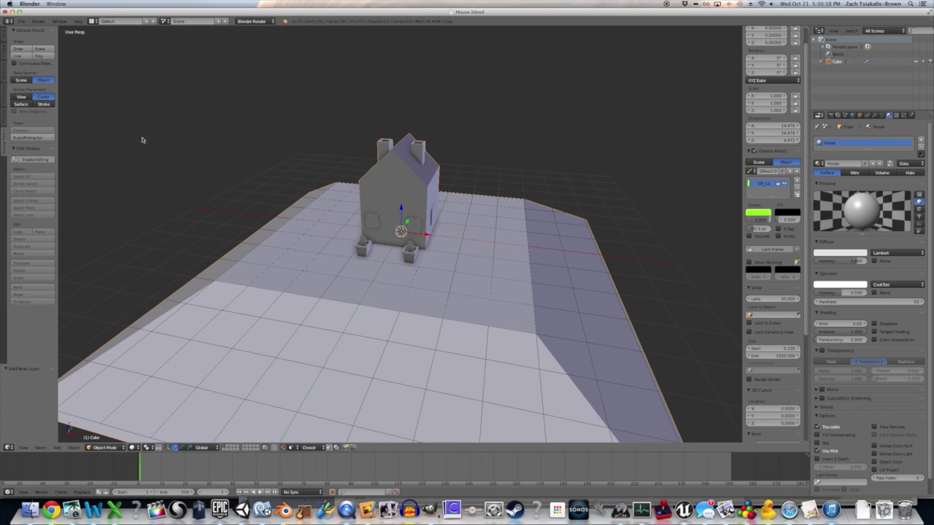
Set stroke placement to Surface and draw freehand green strokes across the ground around the house, starting from the top orthographic view
click(20, 105)
key(KP_7)
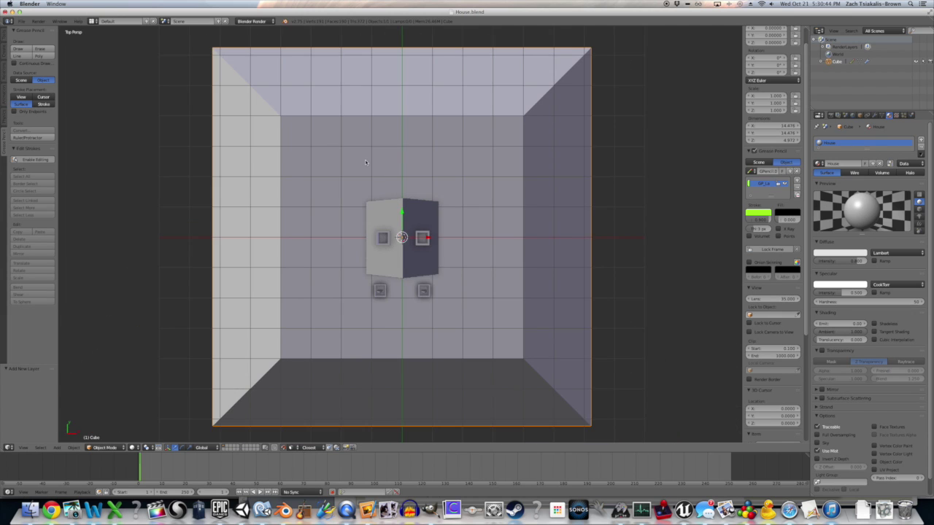
key(KP_5)
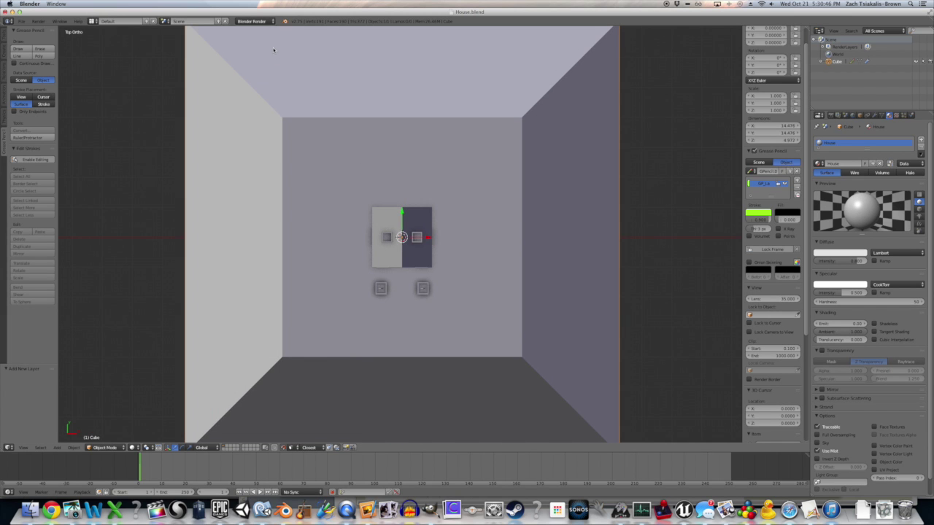
mouse_move(271, 48)
mouse_down()
mouse_move(319, 77)
mouse_move(284, 206)
mouse_move(302, 343)
mouse_move(276, 390)
mouse_up()
mouse_move(395, 50)
mouse_down()
mouse_move(351, 83)
mouse_move(473, 175)
mouse_move(537, 360)
mouse_move(566, 385)
mouse_up()
middle_drag(528, 296, 493, 230)
drag(455, 229, 467, 310)
mouse_move(349, 257)
mouse_down()
mouse_move(313, 252)
mouse_move(359, 166)
mouse_up()
middle_drag(703, 192, 520, 230)
scroll(520, 230, up, 5)
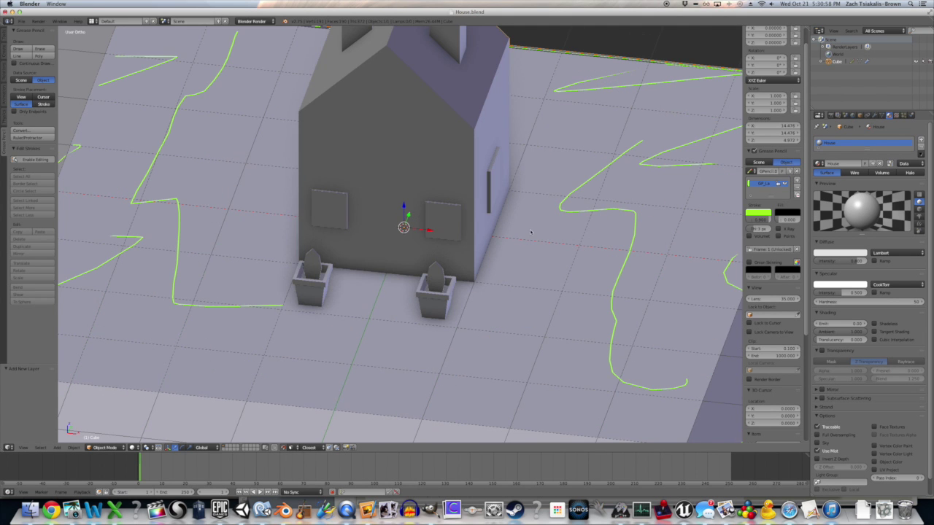
Add a second Grease Pencil layer and set its stroke colour to a light violet-blue
click(797, 179)
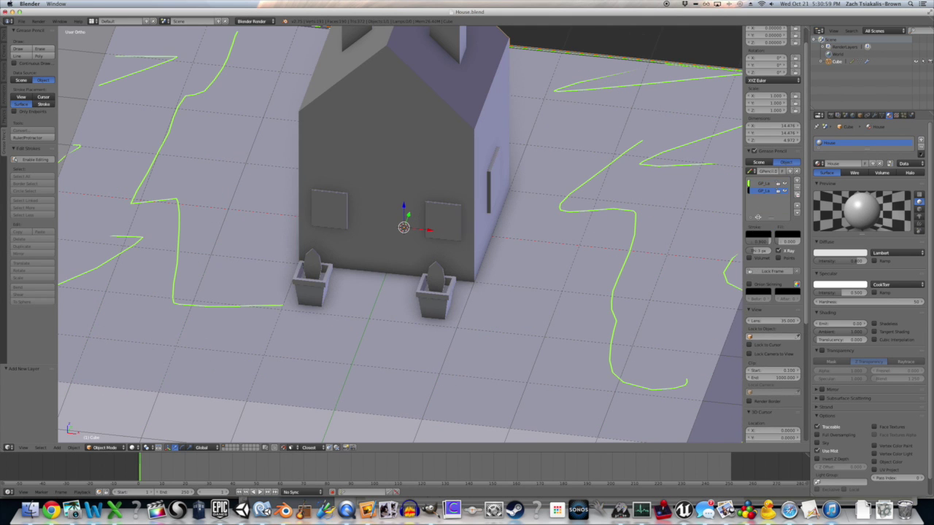
click(759, 234)
click(809, 139)
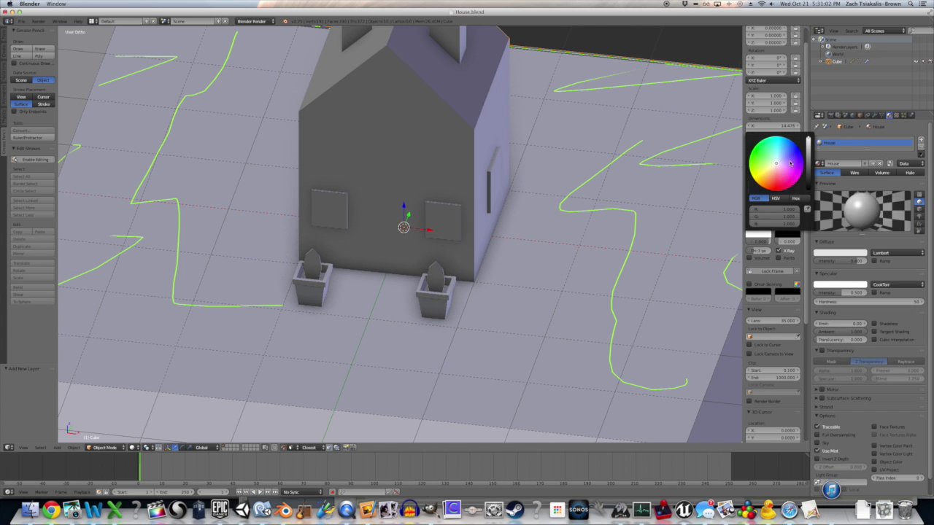
click(781, 148)
drag(780, 148, 787, 154)
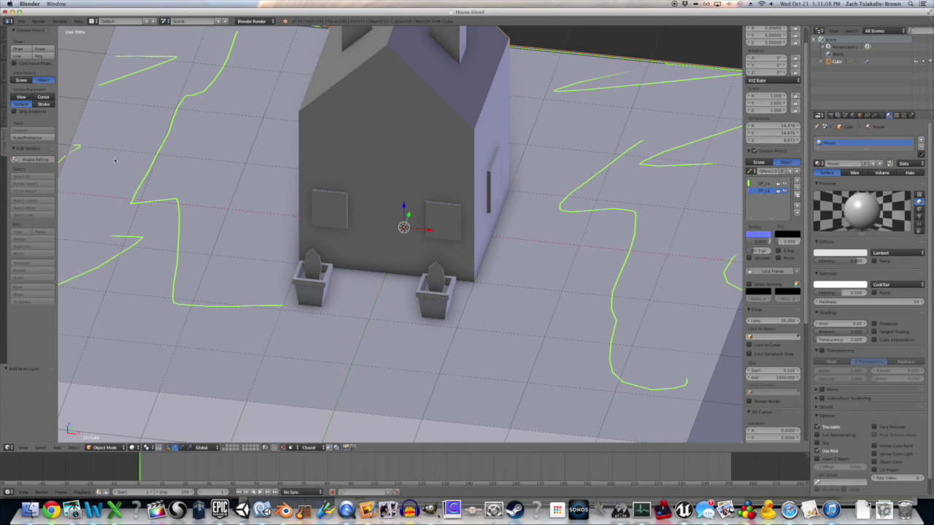
Draw a blue zigzag stroke on the house's front wall above the windows
middle_drag(314, 252, 415, 241)
key(d)
mouse_move(421, 122)
mouse_down()
mouse_move(401, 198)
mouse_move(475, 233)
mouse_move(369, 223)
mouse_up()
Add a third Grease Pencil layer and set its stroke colour to a light red
middle_drag(378, 231, 462, 224)
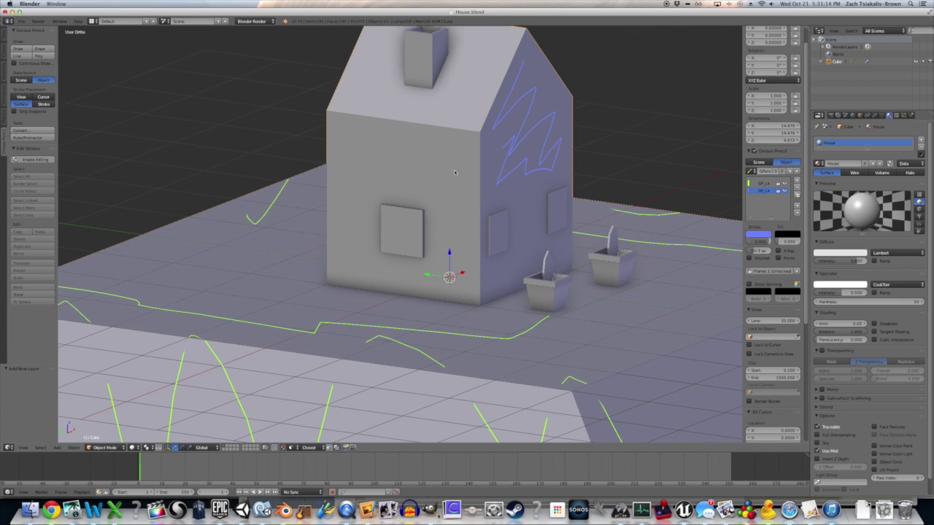
mouse_move(340, 165)
middle_down()
mouse_move(394, 223)
mouse_move(668, 177)
middle_up()
click(797, 179)
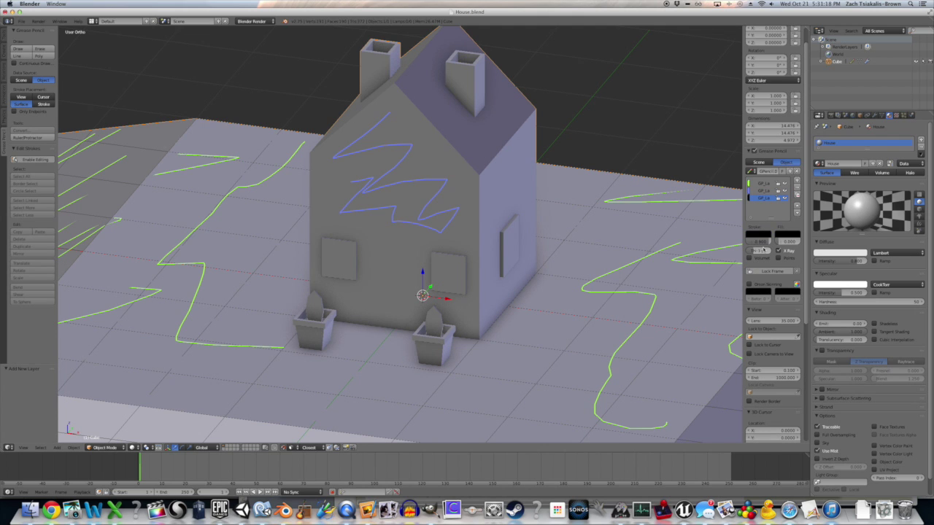
click(757, 235)
drag(807, 156, 808, 138)
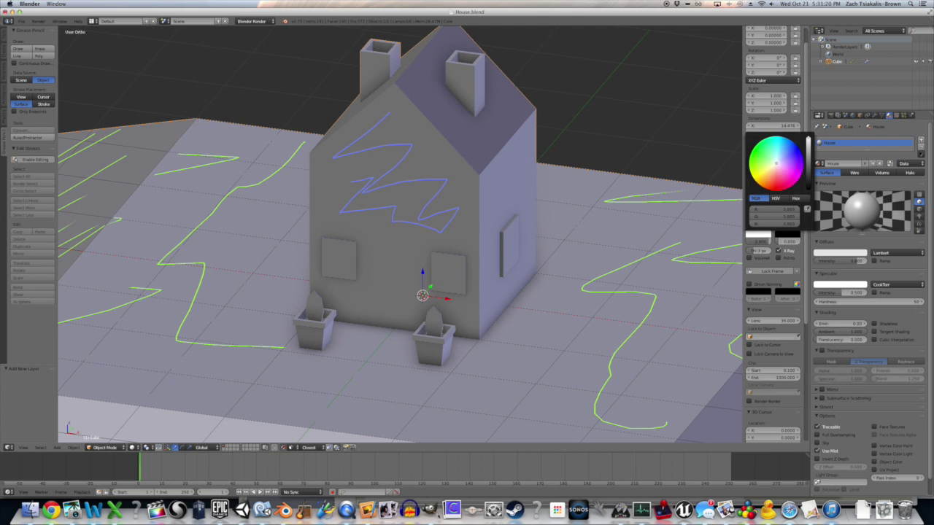
drag(775, 164, 775, 170)
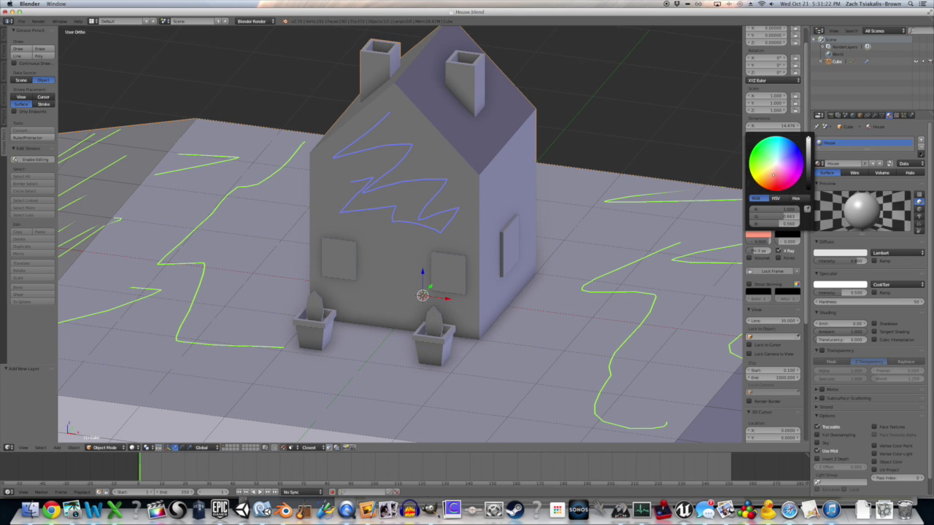
Widen the Grease Pencil settings so the layer names and colours are readable, and shorten the layer list
scroll(531, 318, up, 6)
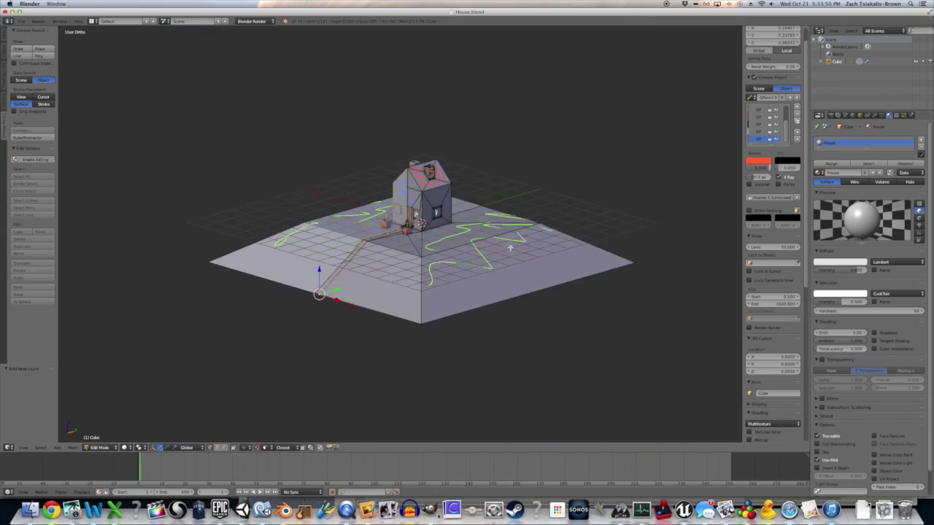
scroll(446, 289, up, 4)
mouse_move(445, 289)
middle_down()
mouse_move(490, 291)
mouse_move(474, 313)
mouse_move(456, 295)
middle_up()
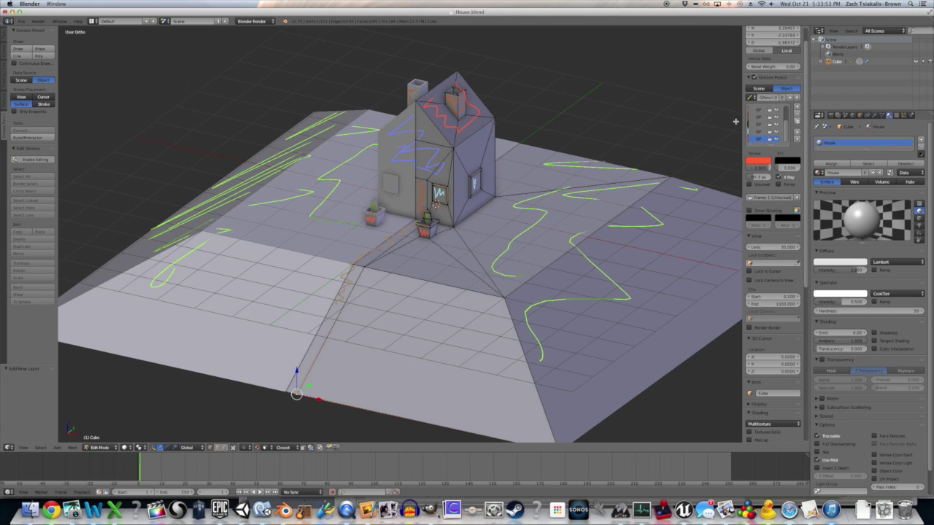
drag(743, 121, 672, 132)
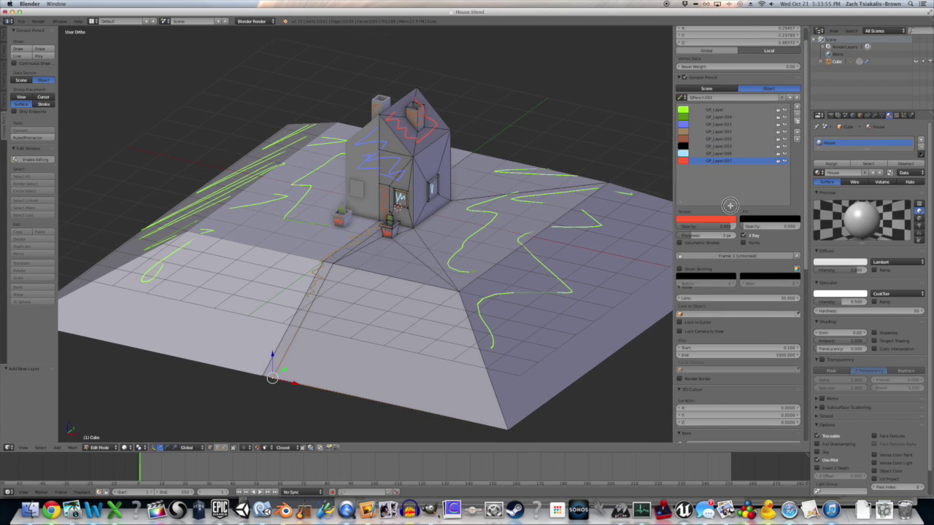
drag(730, 211, 731, 176)
click(686, 110)
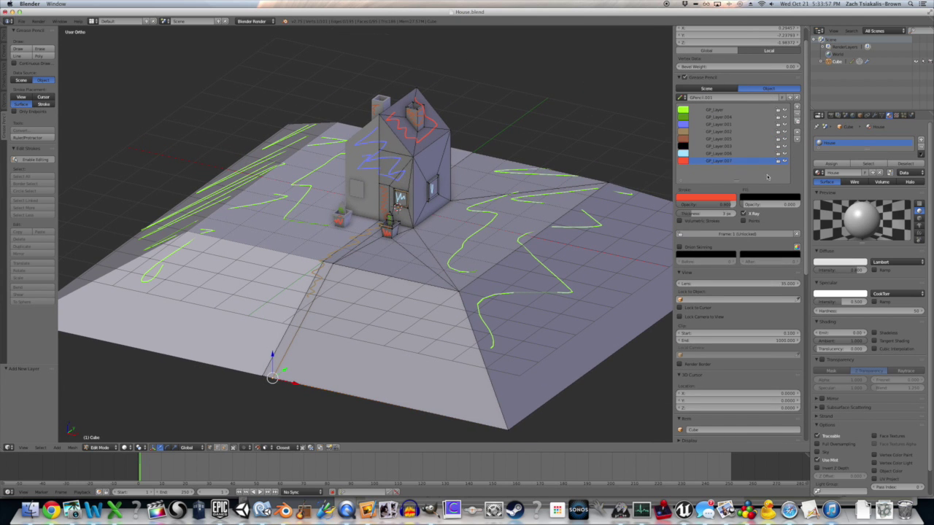
scroll(502, 240, up, 4)
scroll(502, 240, down, 5)
middle_drag(502, 240, 615, 341)
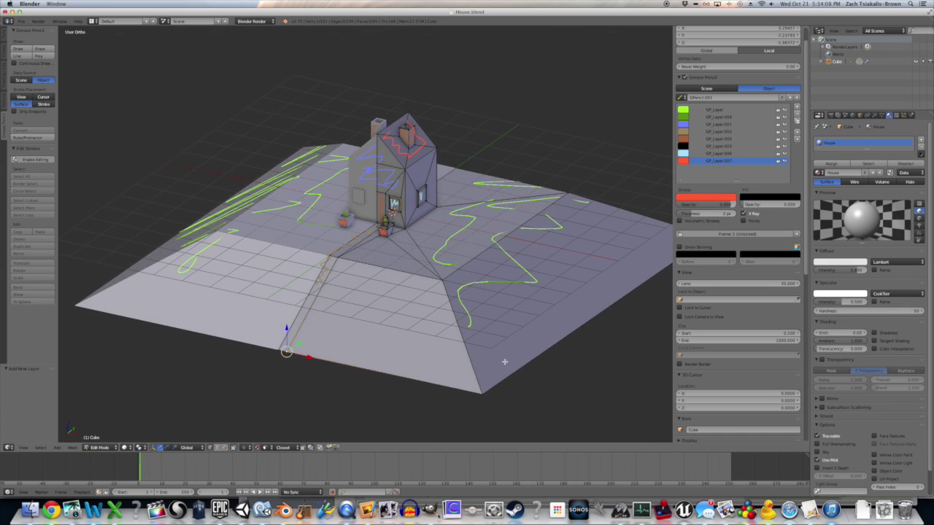
Switch to Pixelmator, create a new 256 × 256 pixel image at 72 pixels/inch, and place its window over the model
click(374, 510)
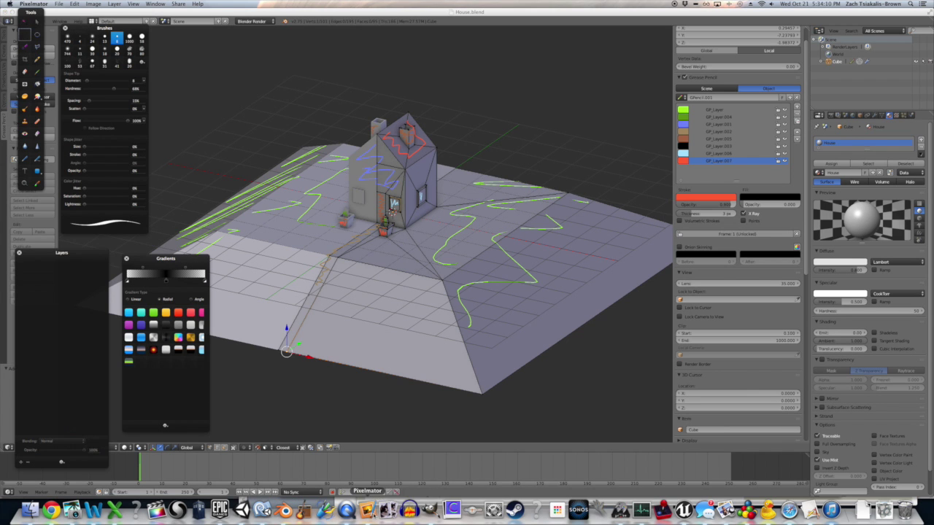
click(58, 4)
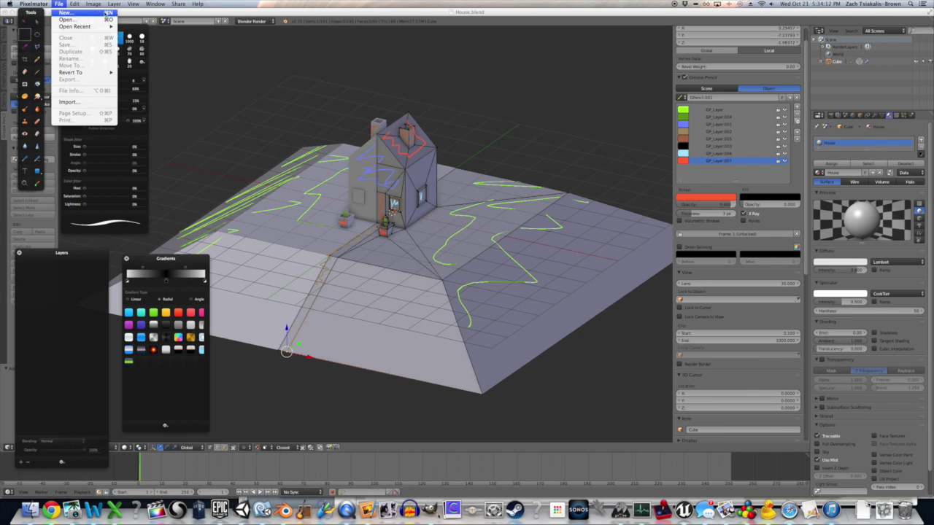
click(65, 14)
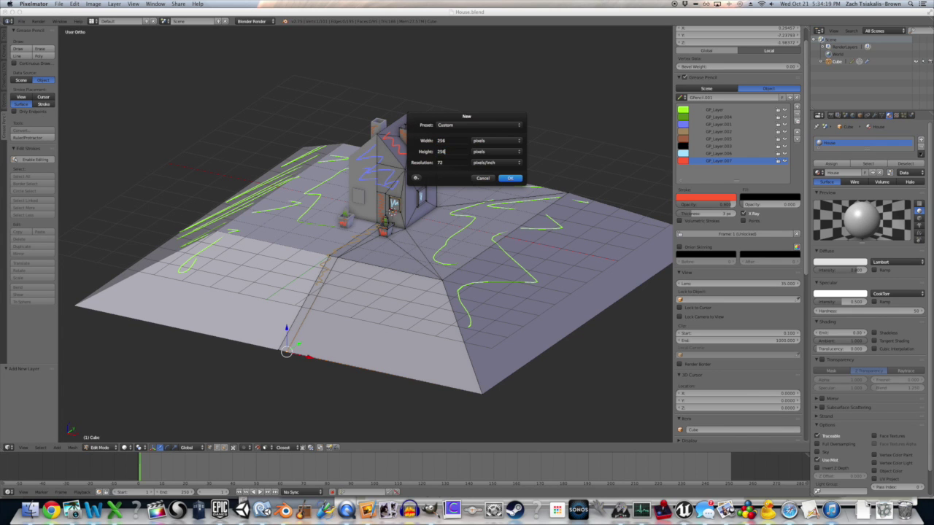
key(Return)
mouse_move(533, 74)
mouse_down()
mouse_move(527, 104)
mouse_move(457, 164)
mouse_move(452, 128)
mouse_up()
Fill the whole blank canvas with black using the Paint Bucket tool
click(36, 72)
click(37, 84)
click(372, 138)
click(393, 149)
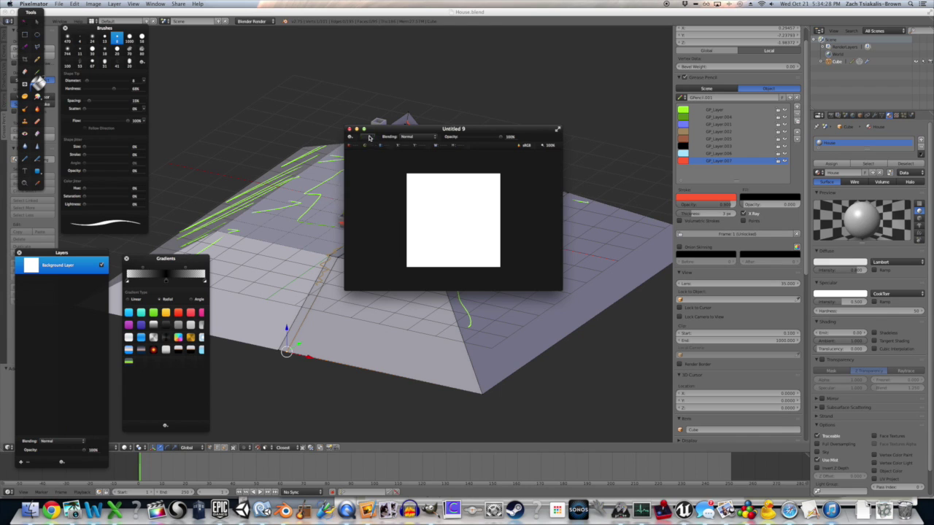
click(370, 137)
click(397, 150)
click(395, 149)
click(442, 194)
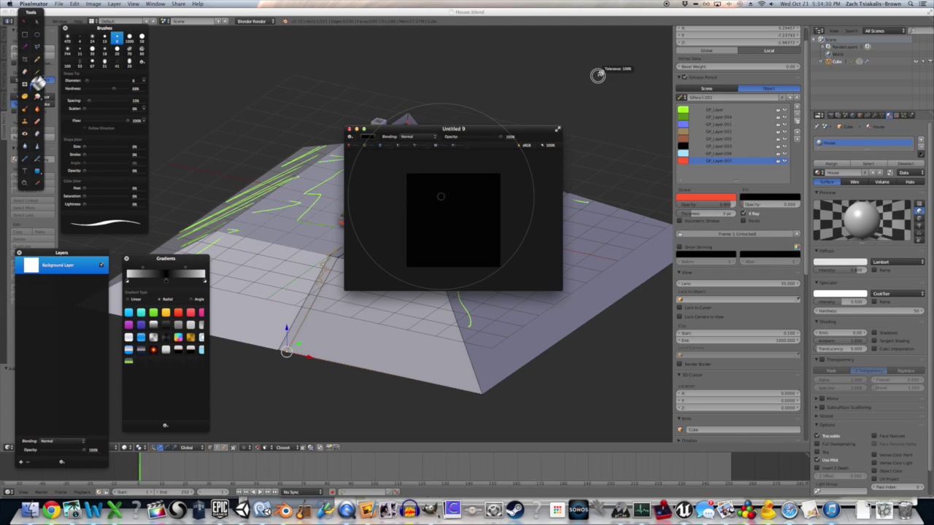
Choose a large round brush with 100% hardness and place the full Colors picker beside the canvas
click(38, 72)
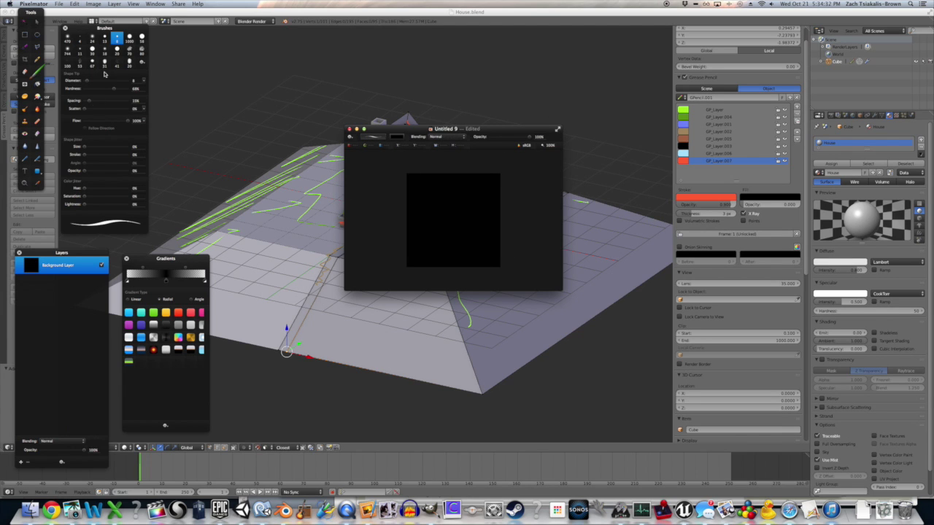
click(141, 37)
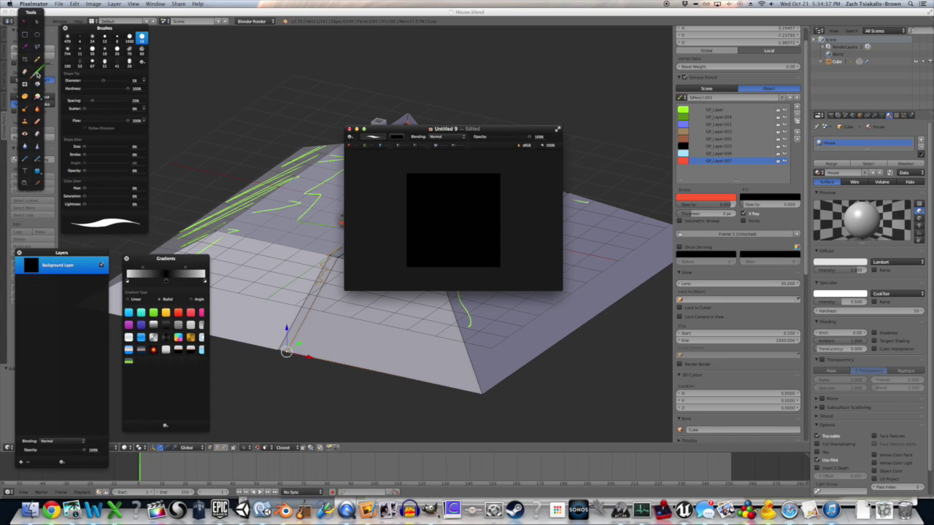
click(396, 137)
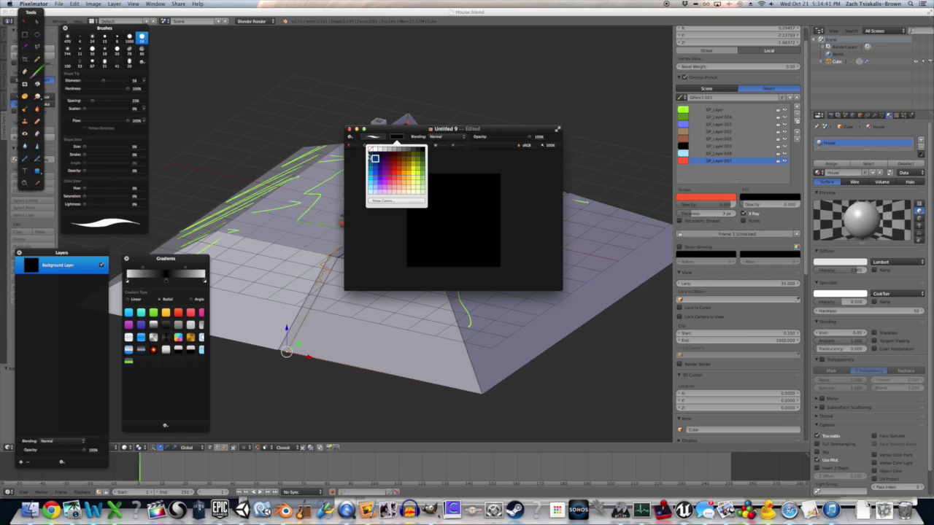
click(385, 201)
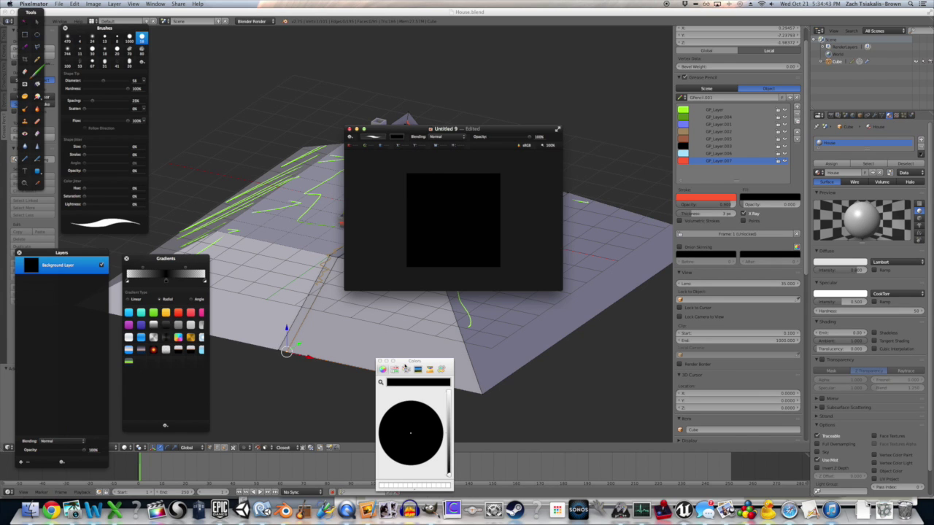
drag(418, 362, 278, 176)
Paint a lime green spot and a darker green spot in the canvas's top row
drag(309, 290, 308, 206)
click(266, 232)
drag(418, 187, 421, 193)
drag(452, 187, 454, 192)
Add a purple spot at the end of the top row and a tan spot at the start of the middle row
click(264, 263)
drag(310, 236, 311, 216)
drag(484, 187, 486, 197)
click(283, 243)
drag(418, 218, 422, 219)
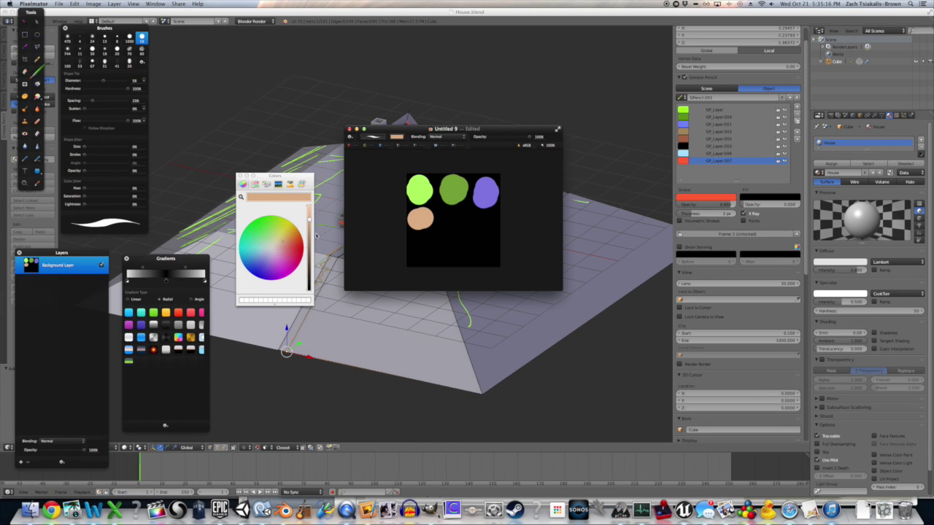
Paint a brown spot and a light blue spot beside the tan one in the middle row
drag(309, 218, 309, 237)
drag(450, 221, 483, 235)
click(262, 252)
Pick a strong red and paint a spot of it in the canvas's bottom row
click(294, 241)
click(296, 246)
drag(310, 206, 309, 221)
drag(423, 247, 432, 250)
click(58, 4)
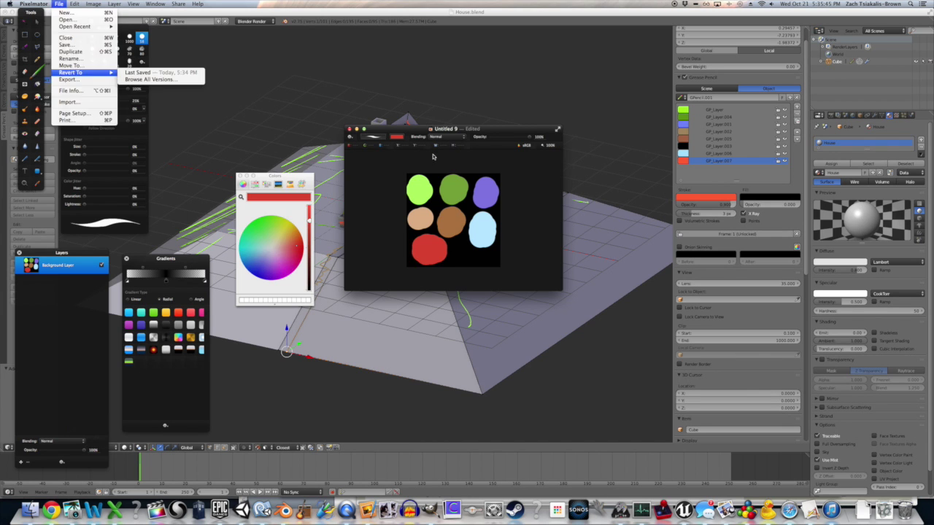
click(436, 152)
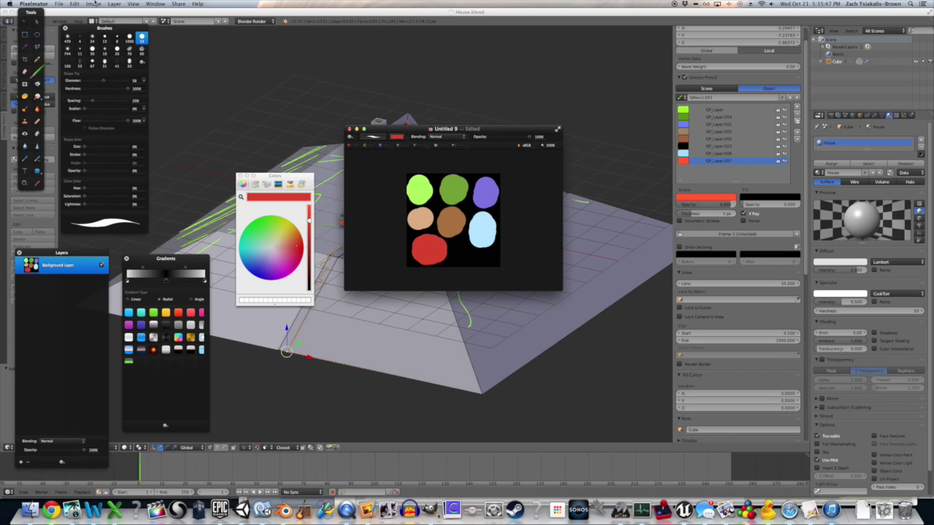
Export the palette image as a JPEG into the Unity project's Assets folder
click(59, 4)
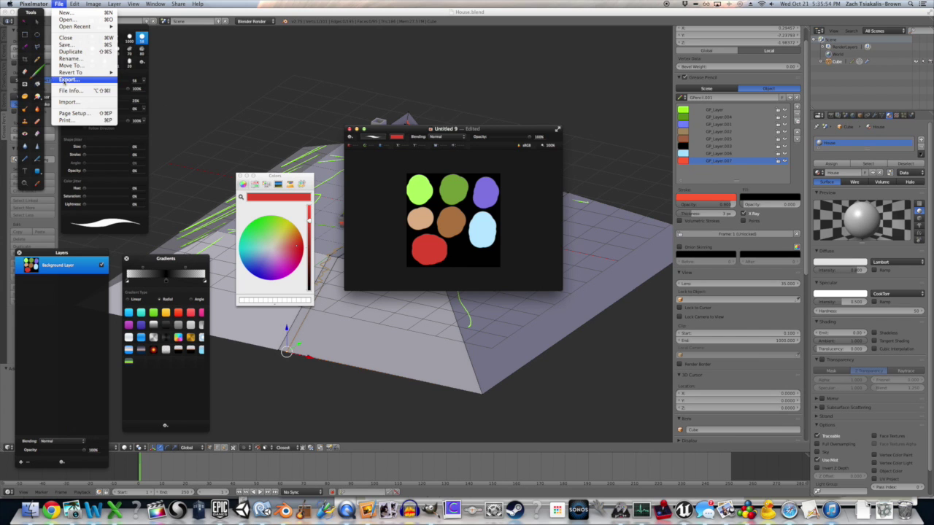
click(67, 79)
click(391, 146)
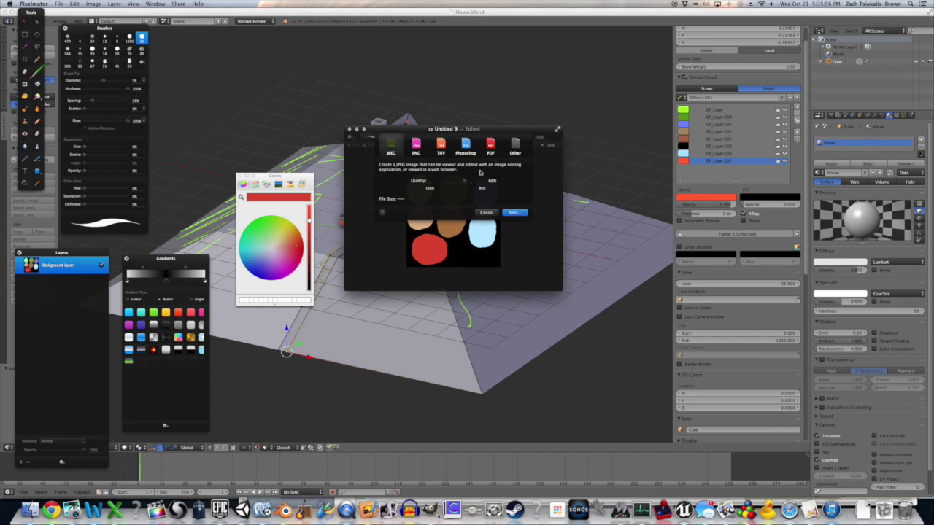
click(513, 212)
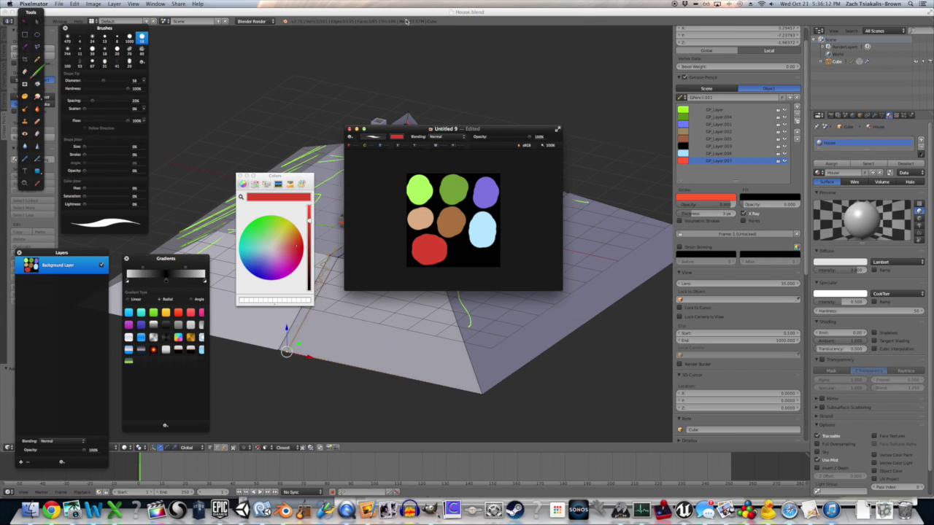
click(407, 20)
middle_drag(458, 183, 463, 246)
scroll(475, 274, up, 3)
scroll(474, 274, down, 5)
Switch to Unity and assign the palette texture as the Albedo map of the House object's material
click(241, 510)
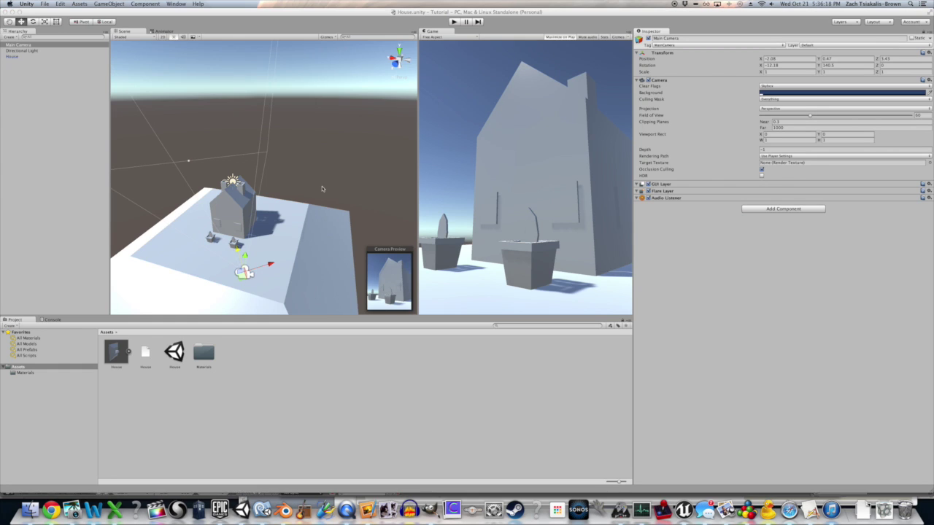
alt+drag(310, 242, 284, 229)
scroll(285, 232, up, 1)
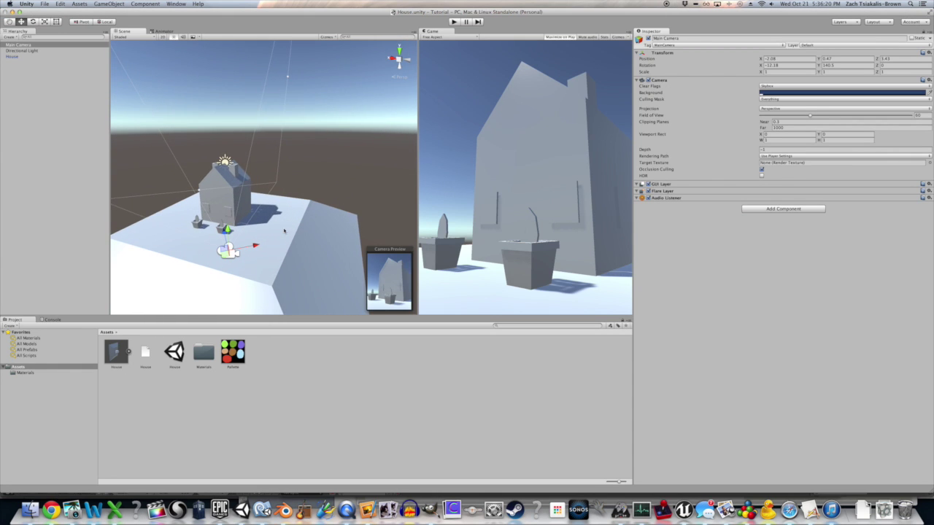
click(237, 347)
click(276, 274)
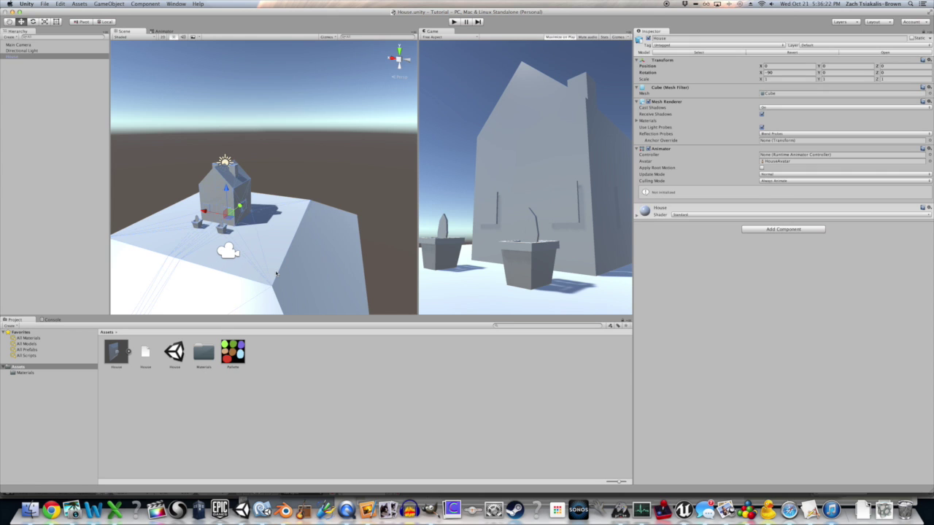
click(670, 212)
click(645, 240)
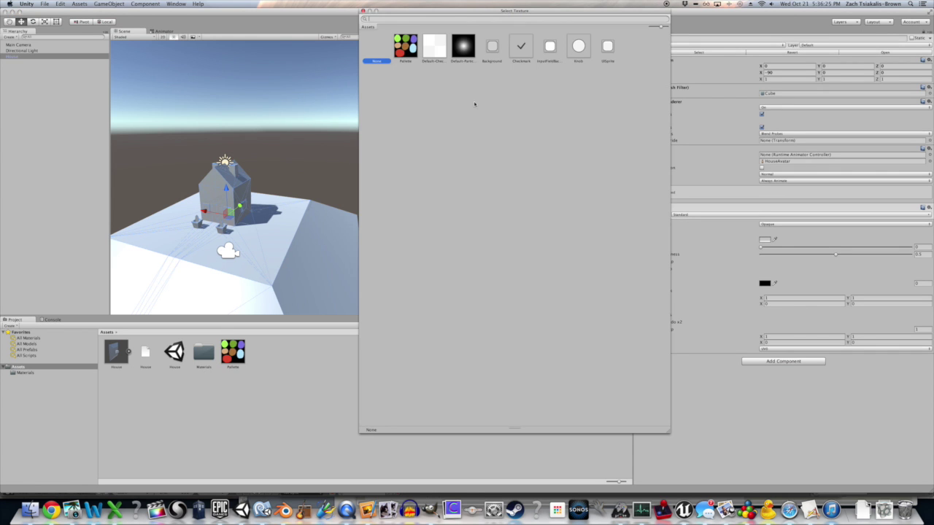
click(404, 46)
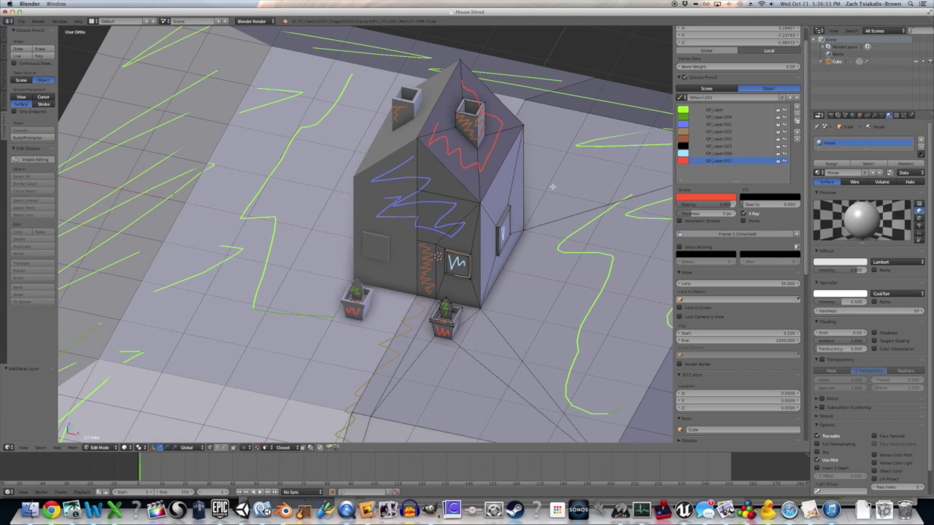
Switch to Blender, set mesh selection to faces, and split off a second area as a UV/Image Editor
scroll(552, 187, down, 6)
scroll(552, 187, up, 4)
scroll(552, 187, down, 1)
shift+middle_drag(552, 194, 513, 173)
middle_drag(483, 208, 468, 194)
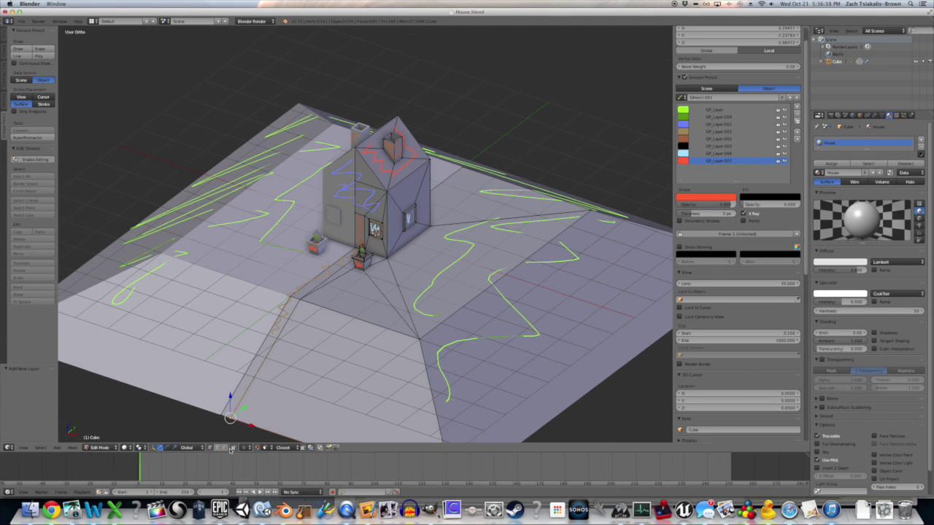
click(227, 448)
drag(807, 29, 293, 254)
click(10, 447)
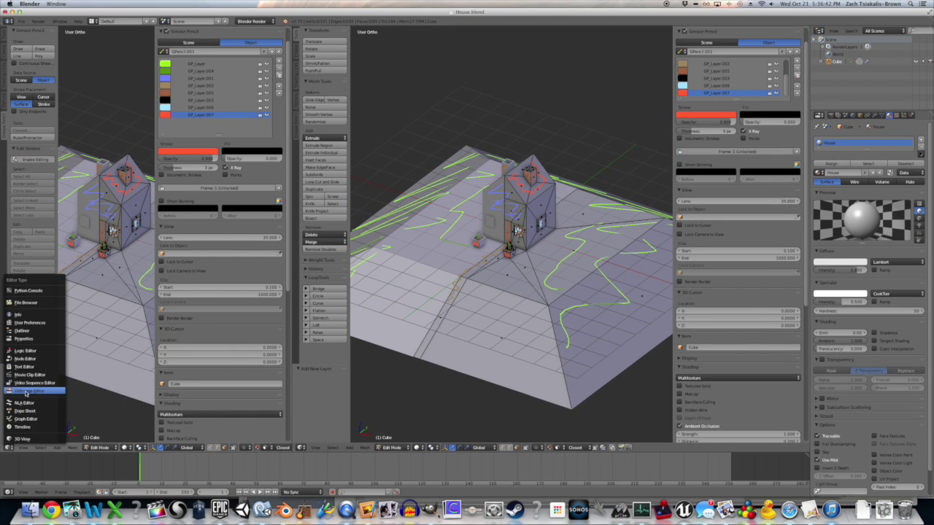
click(25, 392)
Open the palette JPEG from the project's Assets folder in the UV/Image Editor
click(79, 447)
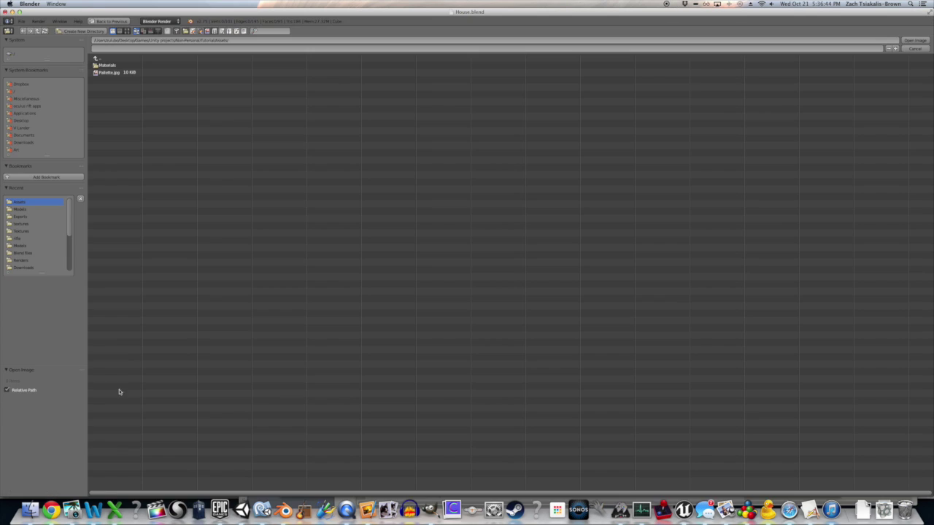
double_click(116, 72)
scroll(180, 225, up, 4)
scroll(179, 224, up, 2)
scroll(179, 225, down, 4)
scroll(180, 224, up, 4)
mouse_move(108, 235)
middle_down()
mouse_move(231, 256)
mouse_move(101, 224)
middle_up()
scroll(199, 250, down, 4)
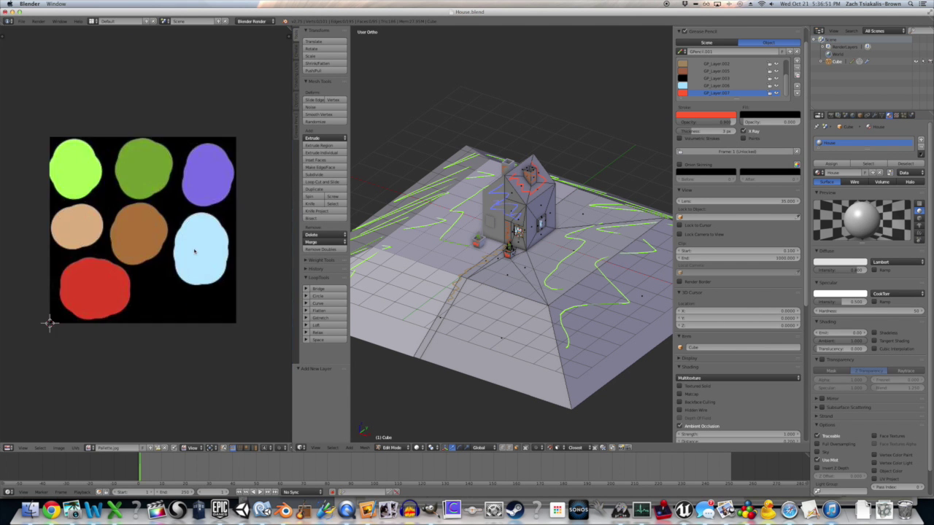
mouse_move(204, 248)
middle_down()
mouse_move(219, 267)
mouse_move(216, 250)
middle_up()
scroll(219, 267, up, 1)
mouse_move(523, 307)
middle_down()
mouse_move(523, 336)
mouse_move(525, 305)
mouse_move(526, 321)
middle_up()
right_click(500, 269)
right_click(509, 282)
shift+right_click(515, 356)
shift+right_click(602, 314)
shift+right_click(585, 256)
shift+right_click(577, 199)
shift+right_click(621, 170)
scroll(611, 272, down, 3)
scroll(610, 272, up, 4)
scroll(603, 284, down, 2)
key(a)
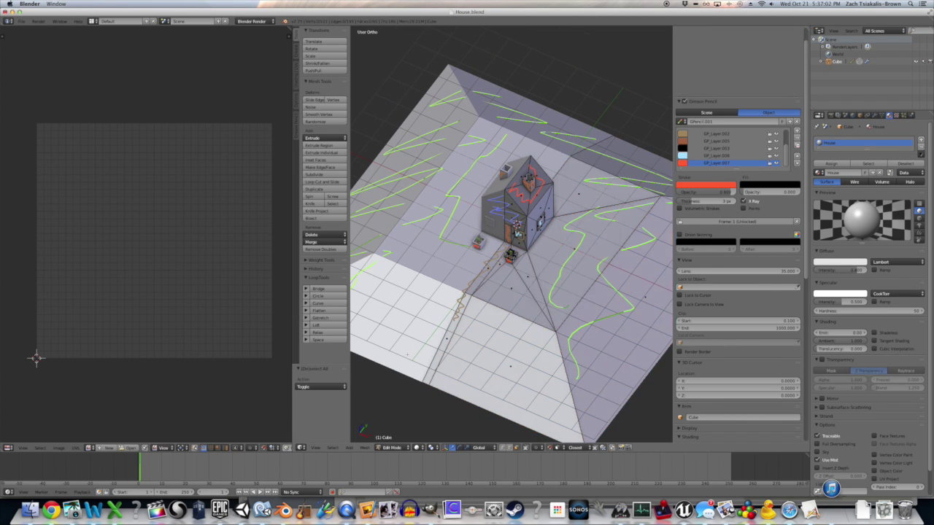
Select the whole mesh and assign the loaded palette image to it
key(a)
click(79, 448)
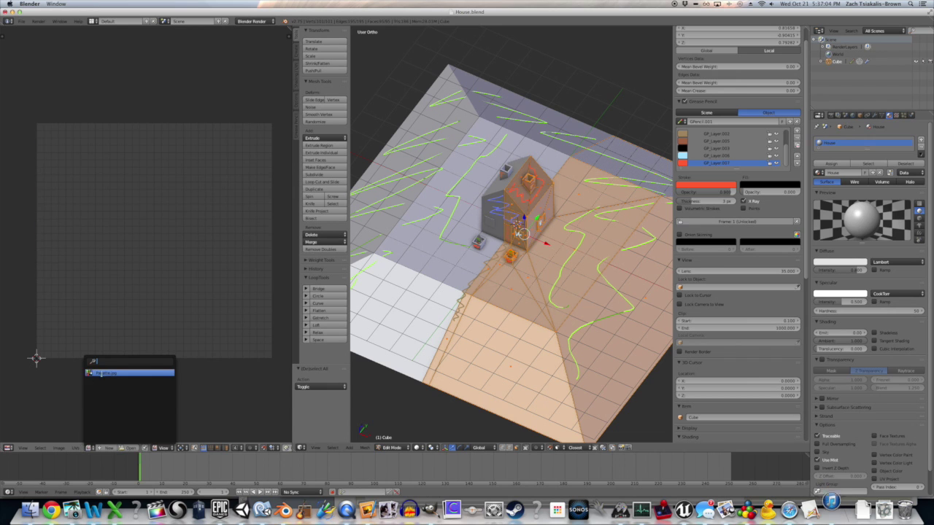
click(106, 373)
Select the grass faces of the ground around the house and unwrap them
right_click(495, 271)
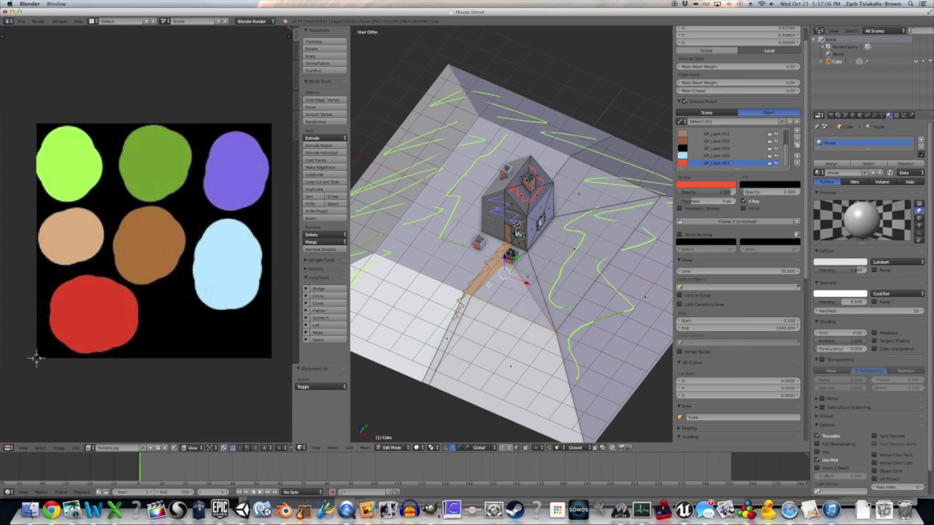
shift+right_click(487, 322)
shift+right_click(519, 259)
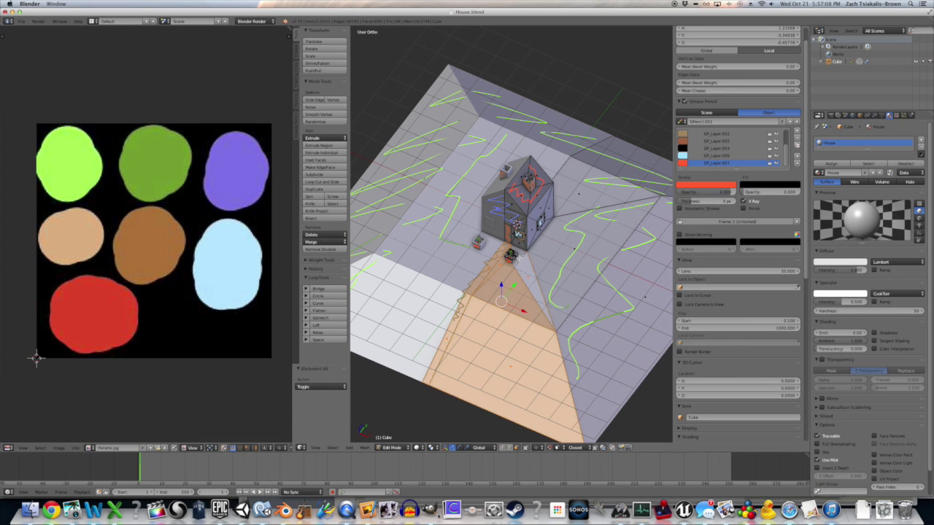
shift+right_click(577, 268)
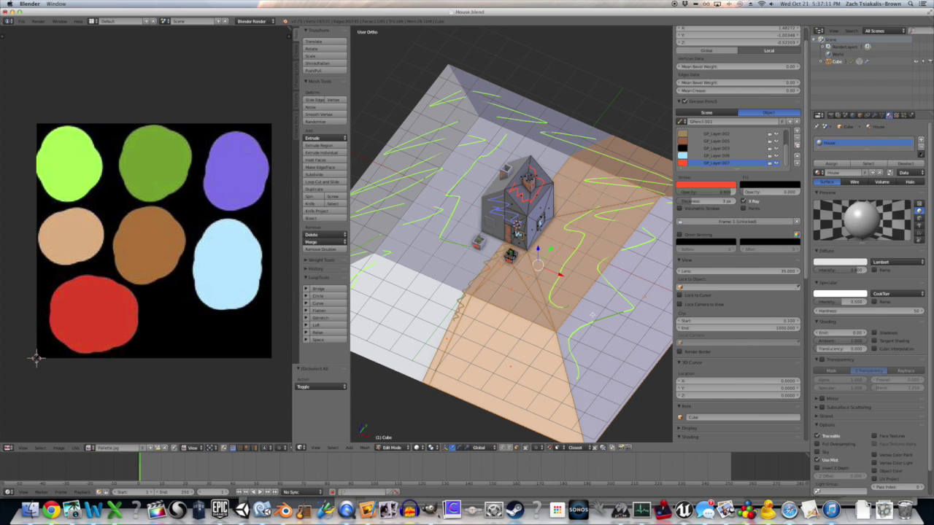
key(u)
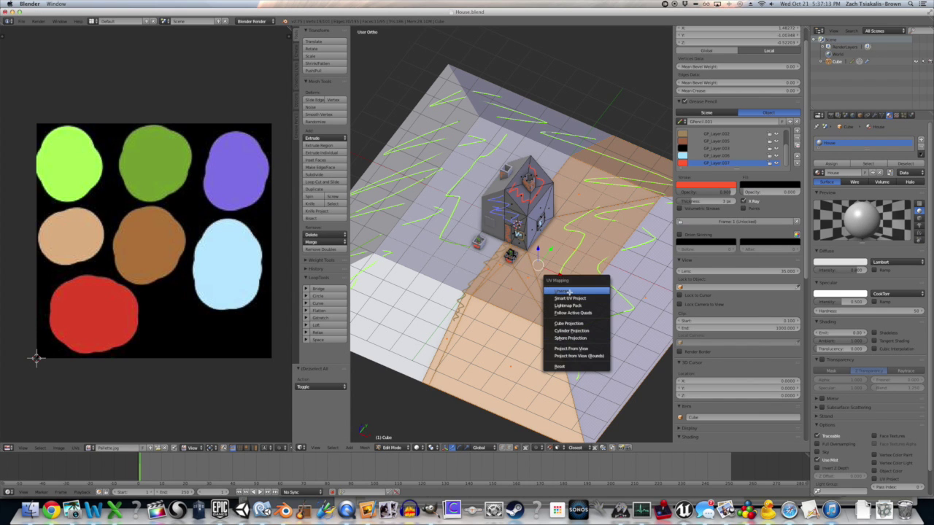
click(570, 292)
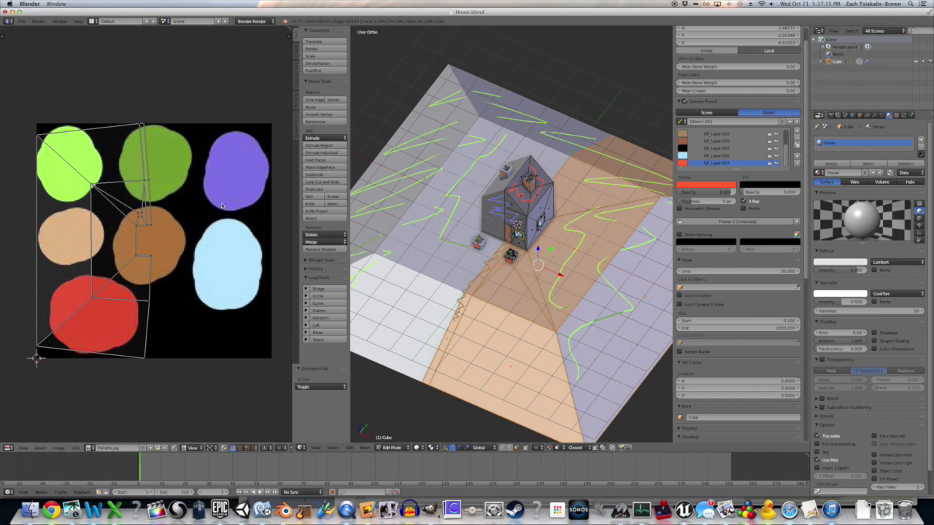
Shrink the ground's UVs and place them inside the palette's lime green spot
key(a)
key(s)
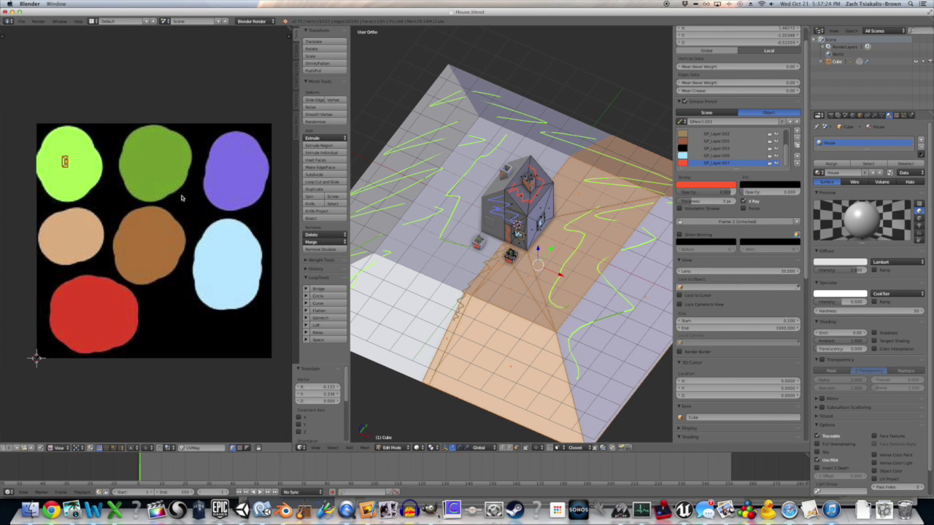
middle_drag(80, 195, 255, 262)
scroll(136, 261, up, 8)
scroll(200, 281, down, 2)
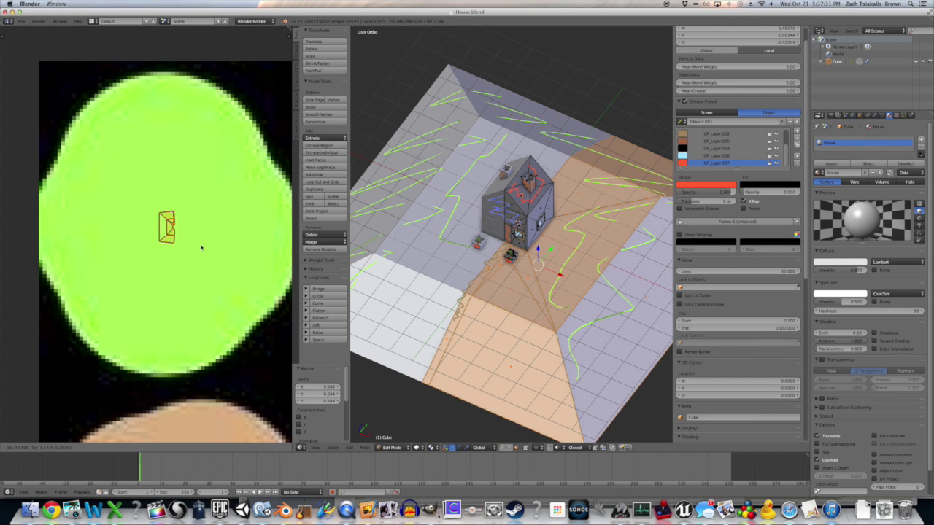
scroll(175, 283, down, 7)
middle_drag(232, 300, 102, 218)
scroll(174, 284, up, 2)
scroll(157, 258, down, 2)
middle_drag(157, 257, 156, 260)
Select the whole plant in the front flowerpot with the viewport in wireframe display
middle_drag(578, 294, 574, 253)
scroll(579, 294, up, 7)
scroll(547, 288, up, 6)
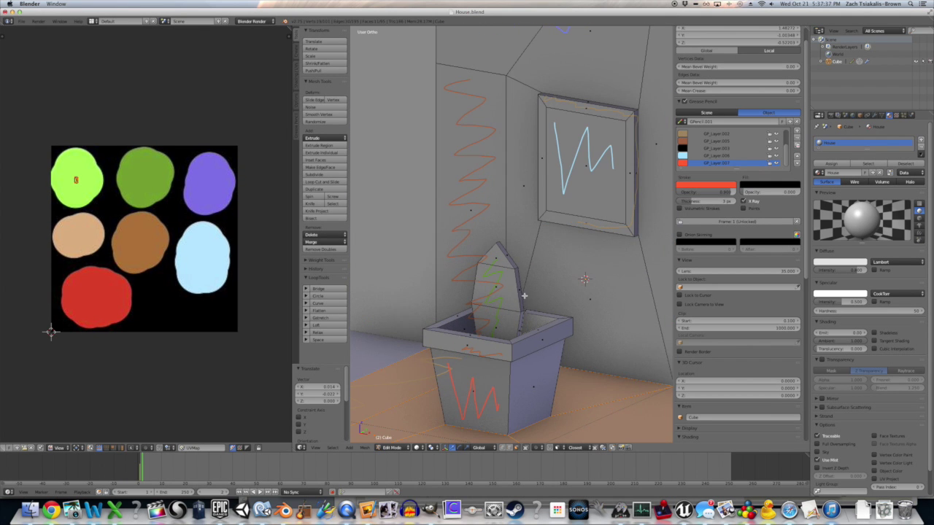
right_click(518, 292)
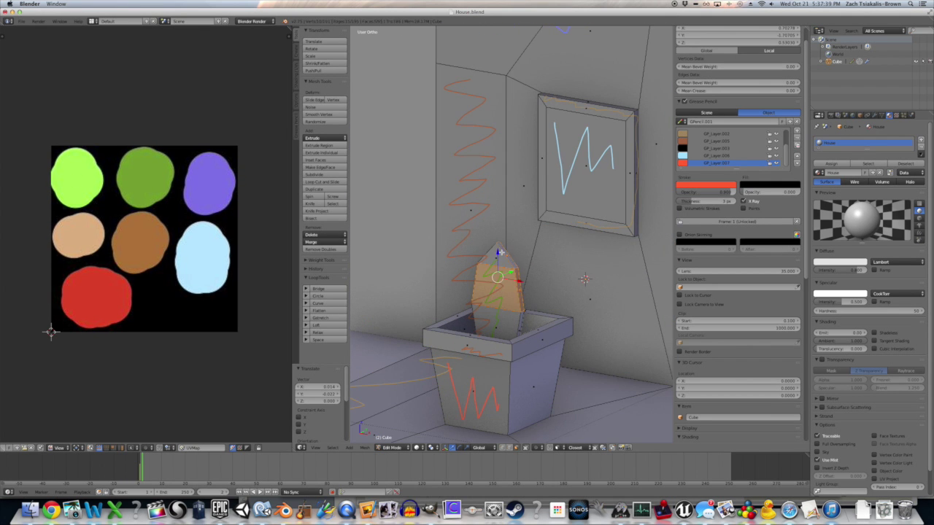
key(z)
key(l)
middle_drag(498, 256, 478, 276)
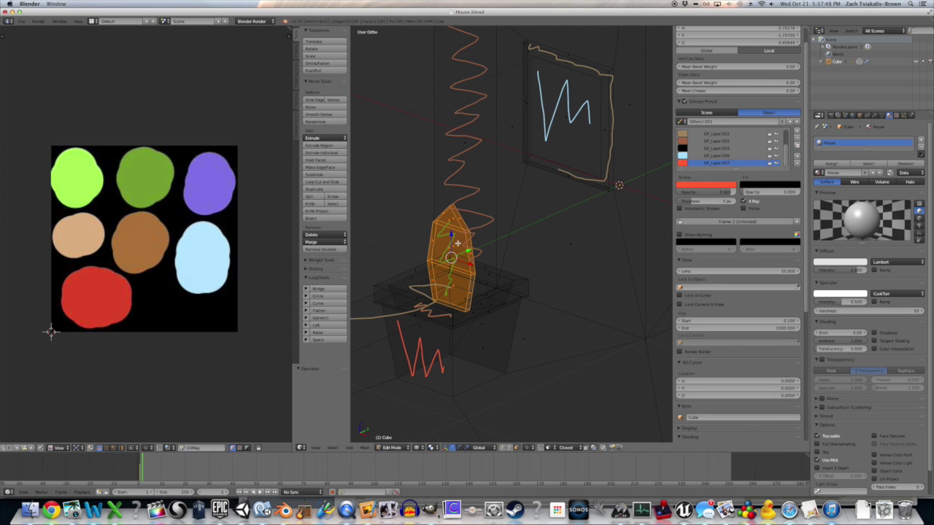
Unwrap the plant, shrink its UVs onto the darker green spot, and return the viewport to solid display
key(u)
click(421, 233)
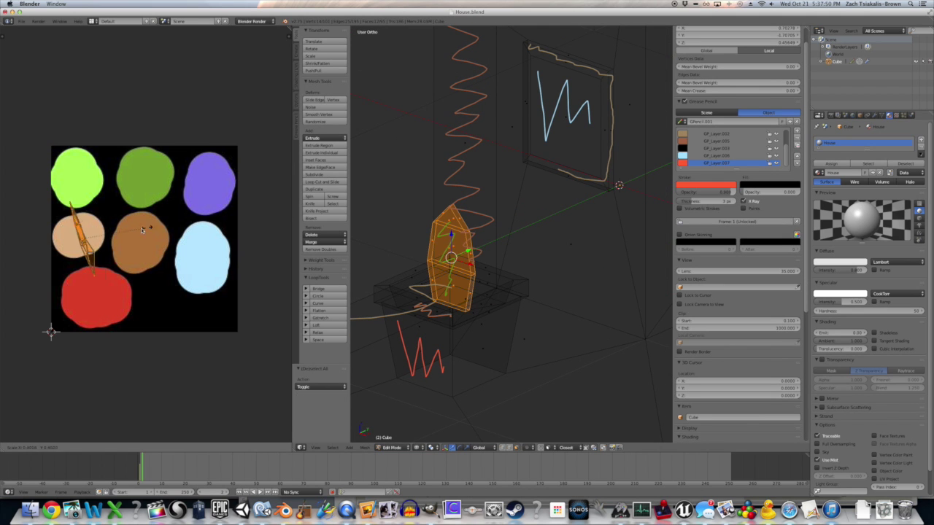
scroll(617, 317, down, 12)
key(z)
Select the faces of the house's front and side walls around the windows
mouse_move(566, 295)
middle_down()
mouse_move(649, 270)
mouse_move(540, 288)
mouse_move(526, 334)
middle_up()
scroll(526, 333, up, 6)
shift+middle_drag(557, 379, 557, 268)
scroll(534, 333, down, 3)
scroll(536, 327, up, 2)
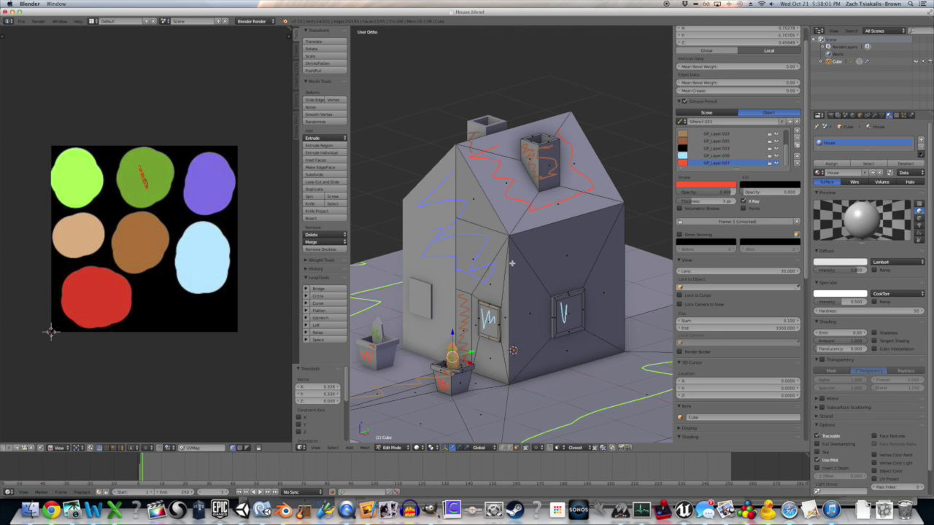
right_click(480, 254)
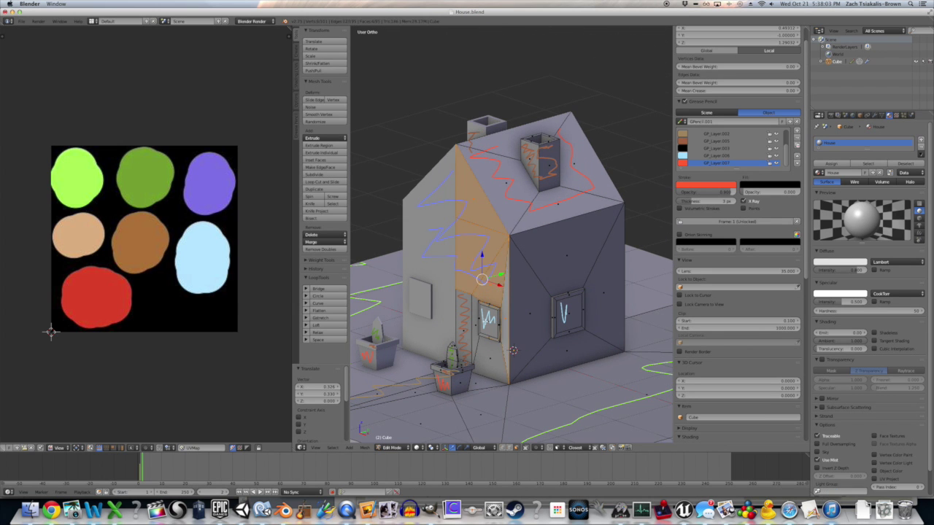
shift+right_click(485, 352)
shift+right_click(537, 322)
shift+right_click(560, 280)
shift+right_click(597, 316)
shift+right_click(584, 345)
middle_drag(582, 340, 492, 309)
shift+right_click(527, 261)
middle_drag(504, 278, 596, 282)
Unwrap the wall faces, shrink their UVs and move them onto the purple spot
key(u)
click(561, 287)
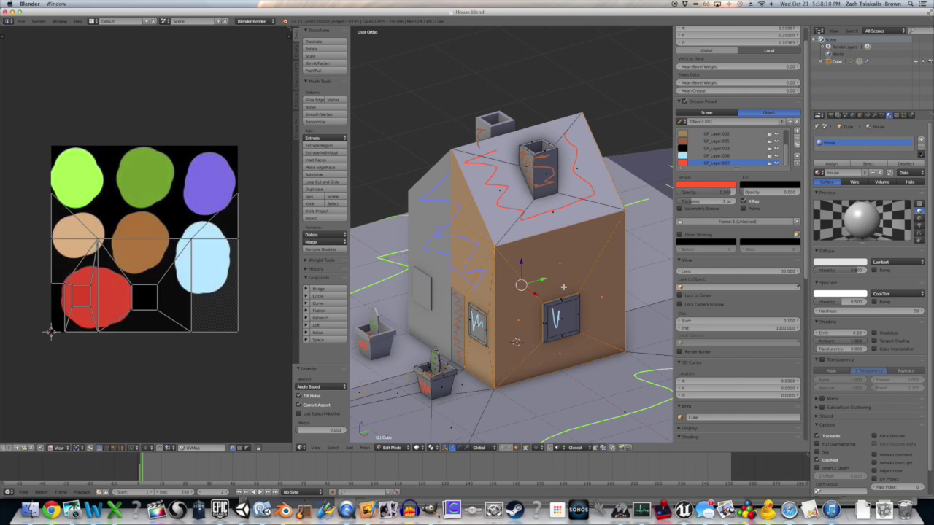
key(a)
key(s)
click(136, 259)
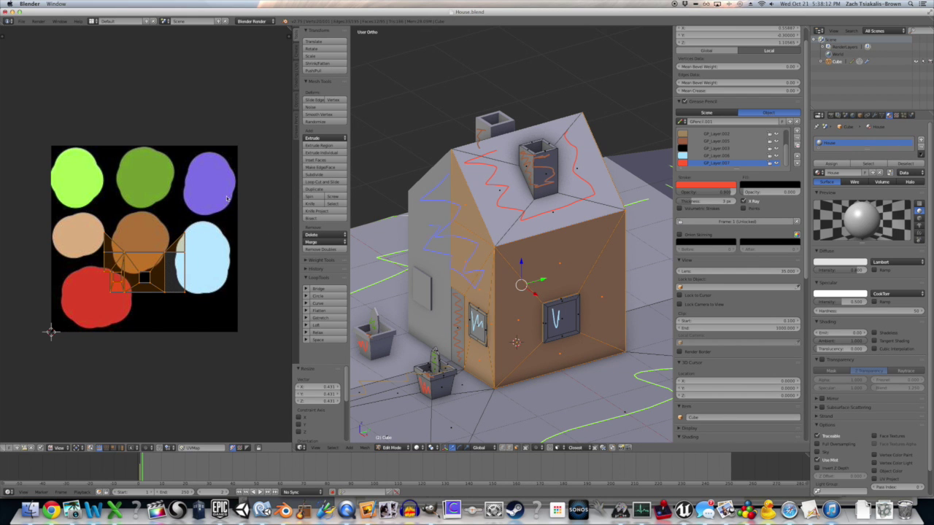
key(s)
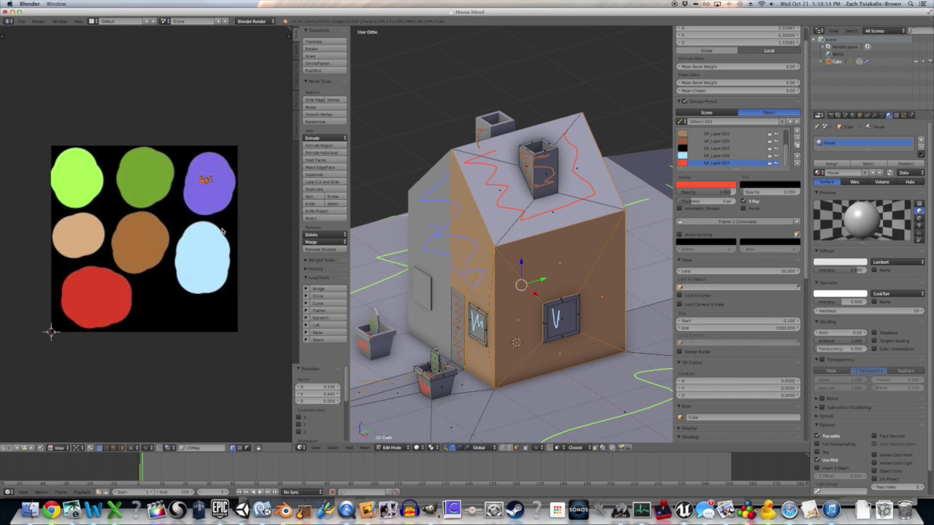
scroll(222, 231, up, 2)
scroll(223, 231, down, 1)
Select the garden path's faces, unwrap them, and move their shrunken UVs onto the tan spot
middle_drag(367, 416, 436, 263)
right_click(412, 269)
shift+right_click(396, 294)
scroll(398, 293, down, 6)
scroll(505, 253, up, 4)
key(u)
click(519, 245)
click(152, 338)
key(g)
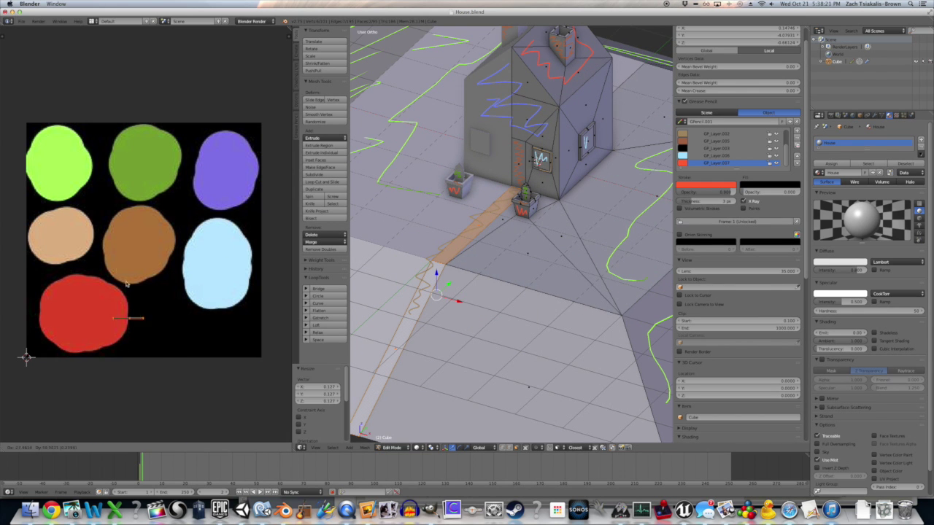
Select the door face, shrink its UVs and place them on the brown spot
middle_drag(428, 268, 415, 321)
right_click(513, 253)
key(a)
key(s)
click(71, 245)
key(g)
click(149, 251)
Select the front flowerpot's faces and move their UVs onto the red spot
scroll(503, 292, up, 6)
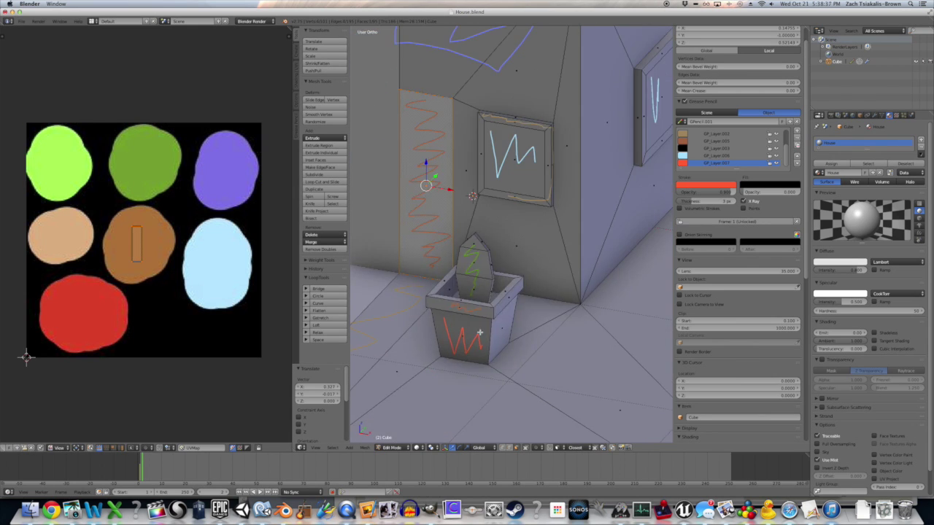
middle_drag(481, 291, 485, 350)
scroll(511, 219, up, 4)
scroll(503, 256, down, 4)
shift+right_click(487, 325)
key(g)
click(90, 313)
Select the house's remaining uncoloured faces, such as the roof, and place their UVs on the matching palette colours
scroll(511, 255, down, 6)
right_click(519, 260)
middle_drag(550, 178, 503, 329)
key(a)
scroll(151, 326, up, 6)
scroll(152, 327, down, 6)
right_click(514, 117)
middle_drag(511, 292, 540, 291)
click(438, 273)
key(a)
Show the model in perspective with textured shading and examine its palette colours in and out of Edit Mode
middle_drag(438, 273, 365, 241)
scroll(144, 296, up, 6)
scroll(146, 255, up, 6)
scroll(608, 93, down, 5)
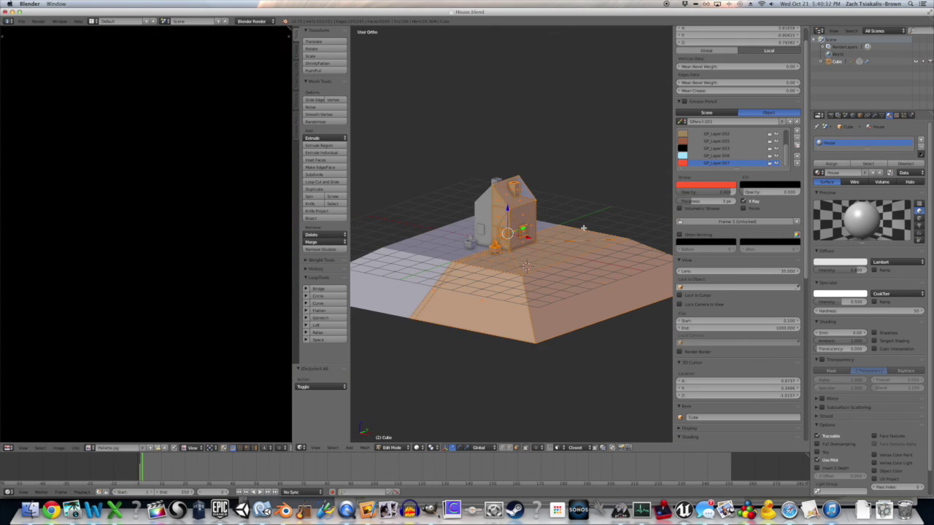
key(KP_5)
key(alt+z)
mouse_move(589, 244)
middle_down()
mouse_move(551, 294)
mouse_move(635, 268)
mouse_move(521, 269)
mouse_move(560, 294)
mouse_move(499, 257)
mouse_move(421, 253)
mouse_move(583, 281)
mouse_move(586, 316)
mouse_move(566, 275)
mouse_move(590, 305)
middle_up()
scroll(532, 267, up, 8)
key(Tab)
scroll(429, 255, down, 5)
key(Tab)
scroll(34, 194, down, 5)
mouse_move(525, 248)
middle_down()
mouse_move(532, 292)
mouse_move(540, 241)
middle_up()
key(g)
key(Tab)
scroll(168, 212, down, 5)
Switch to Unity and examine the reimported house with its palette colours
click(242, 508)
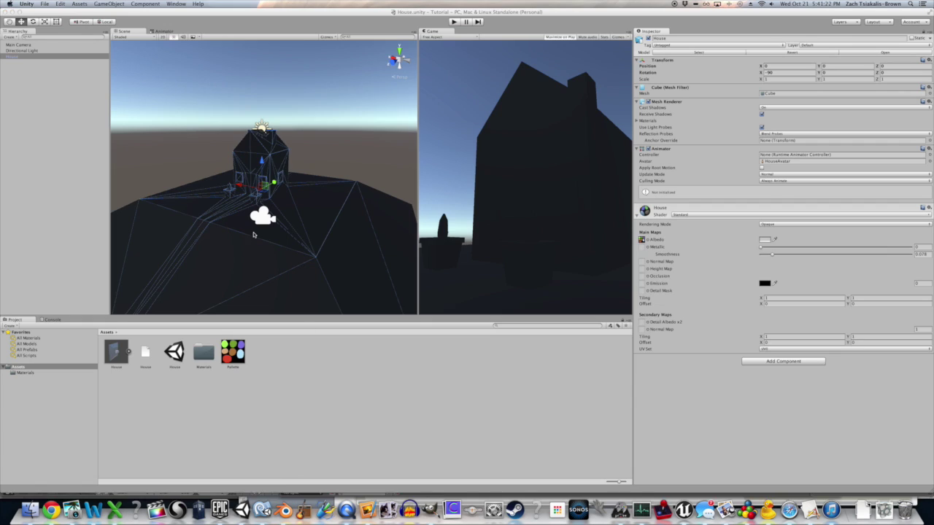
scroll(262, 228, up, 5)
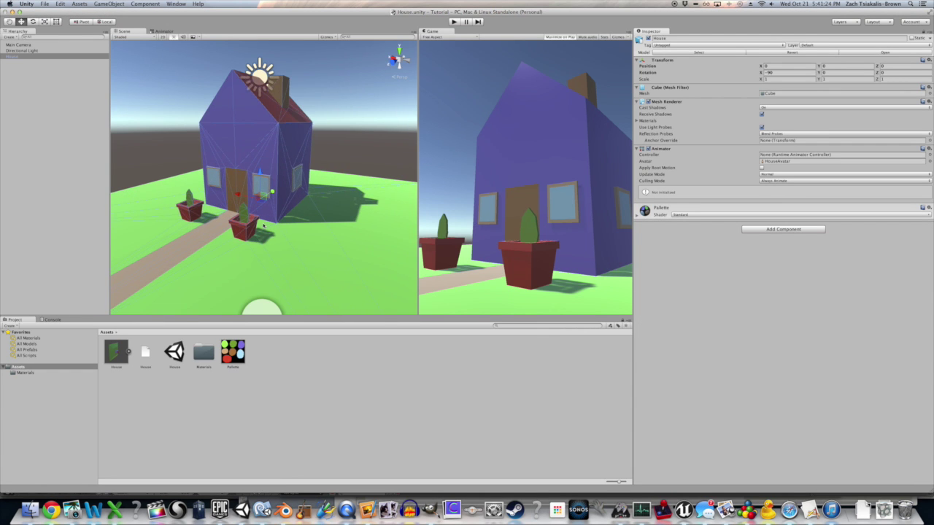
Expand the house's palette material in the Inspector and set its albedo colour to white
click(348, 127)
mouse_move(257, 189)
alt+mouse_down()
mouse_move(338, 182)
mouse_move(248, 189)
alt+mouse_up()
click(249, 189)
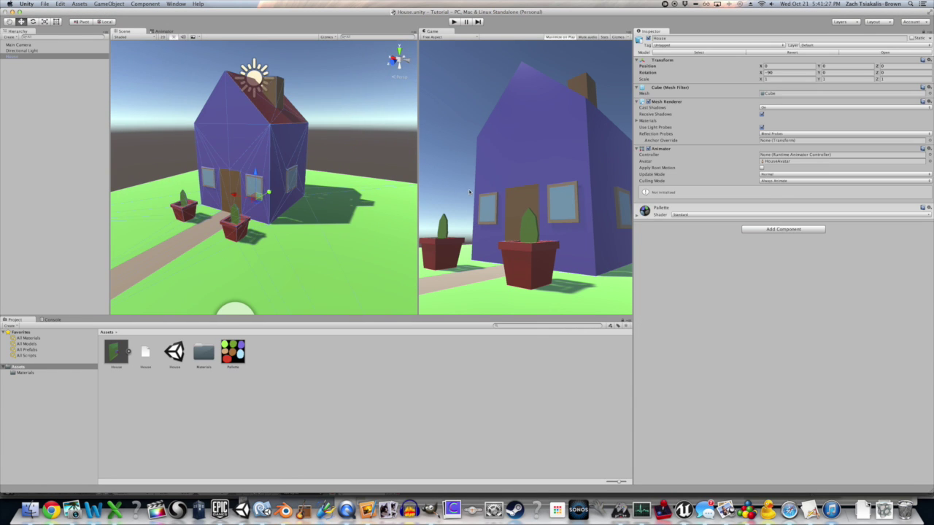
click(656, 209)
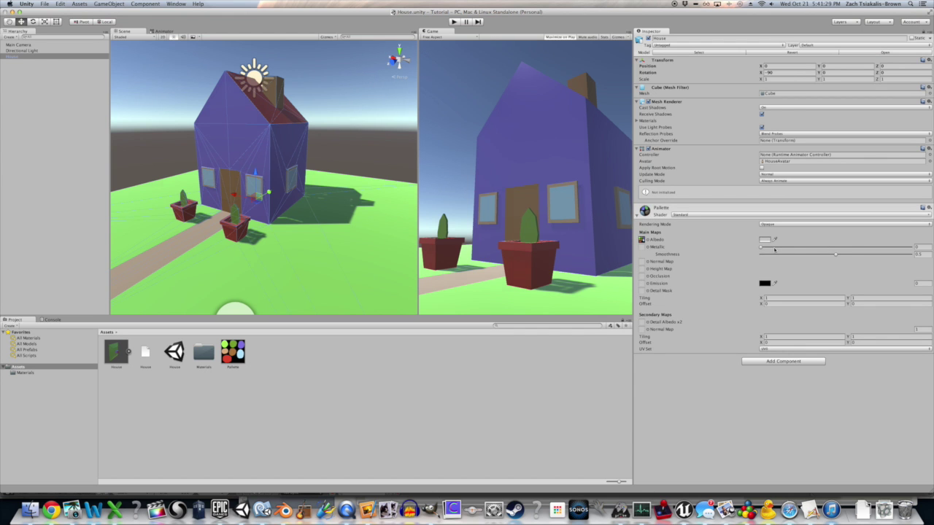
mouse_move(761, 247)
mouse_down()
mouse_move(789, 248)
mouse_move(758, 247)
mouse_up()
click(764, 240)
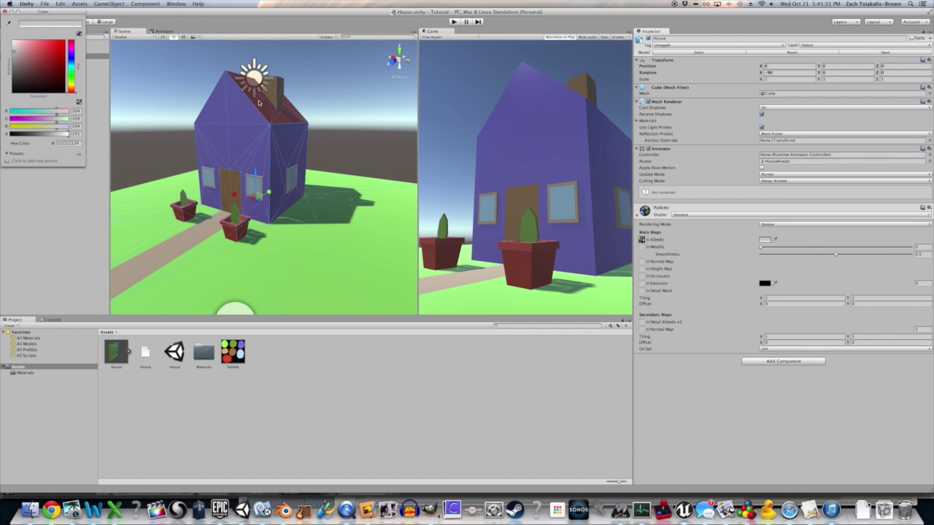
mouse_move(20, 51)
mouse_down()
mouse_move(9, 35)
mouse_move(10, 48)
mouse_move(9, 27)
mouse_up()
click(5, 12)
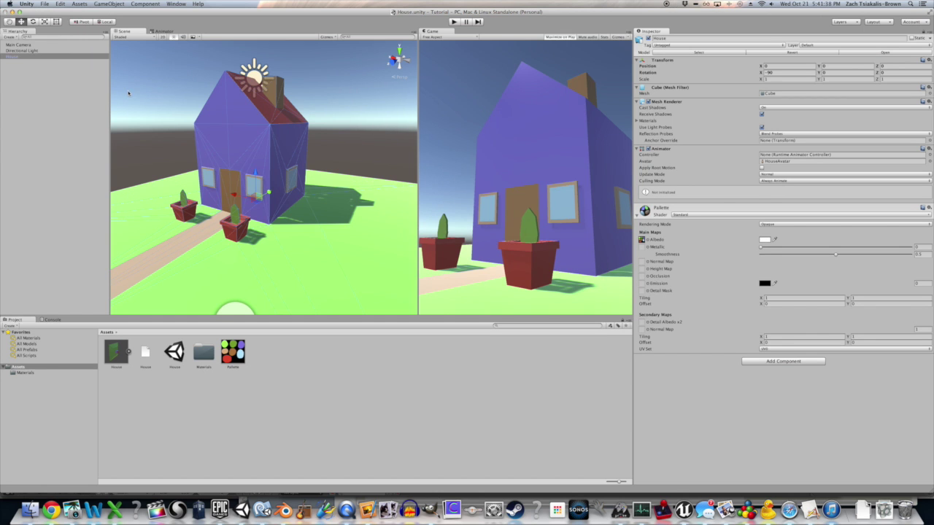
Set the smoothness of the house's palette material to 0
click(150, 132)
scroll(150, 132, down, 4)
alt+drag(151, 132, 155, 111)
click(256, 148)
drag(835, 255, 703, 249)
Deselect the house and examine its matte, brightened colours from several angles and distances in the scene
click(285, 105)
alt+drag(286, 109, 133, 87)
alt+drag(224, 115, 409, 98)
key(w)
right_drag(408, 98, 427, 89)
key(s)
key(d)
right_drag(348, 147, 348, 147)
key(s)
alt+drag(347, 146, 325, 163)
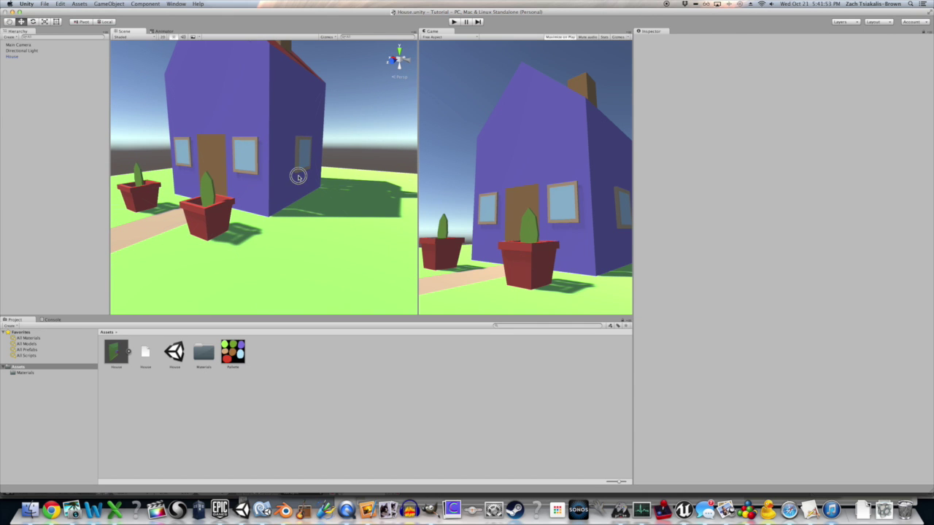
click(299, 177)
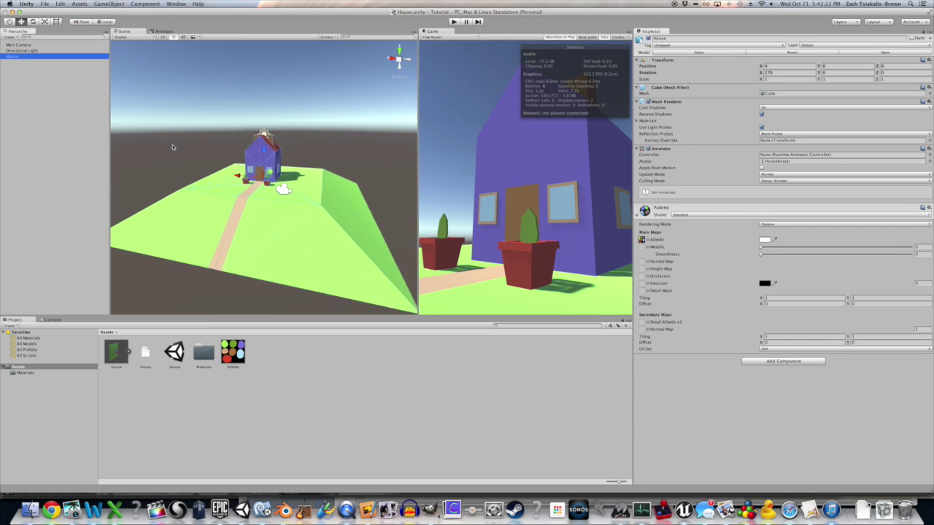
Examine the whole house and its grounds from above, and preview the palette texture asset that colours them
alt+drag(172, 145, 190, 153)
click(309, 152)
scroll(309, 153, up, 5)
click(255, 177)
click(354, 130)
click(233, 350)
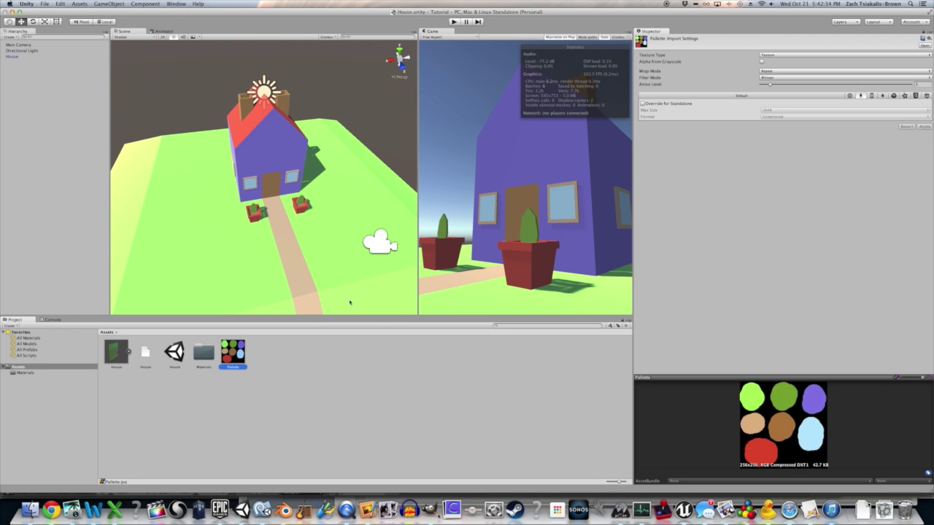